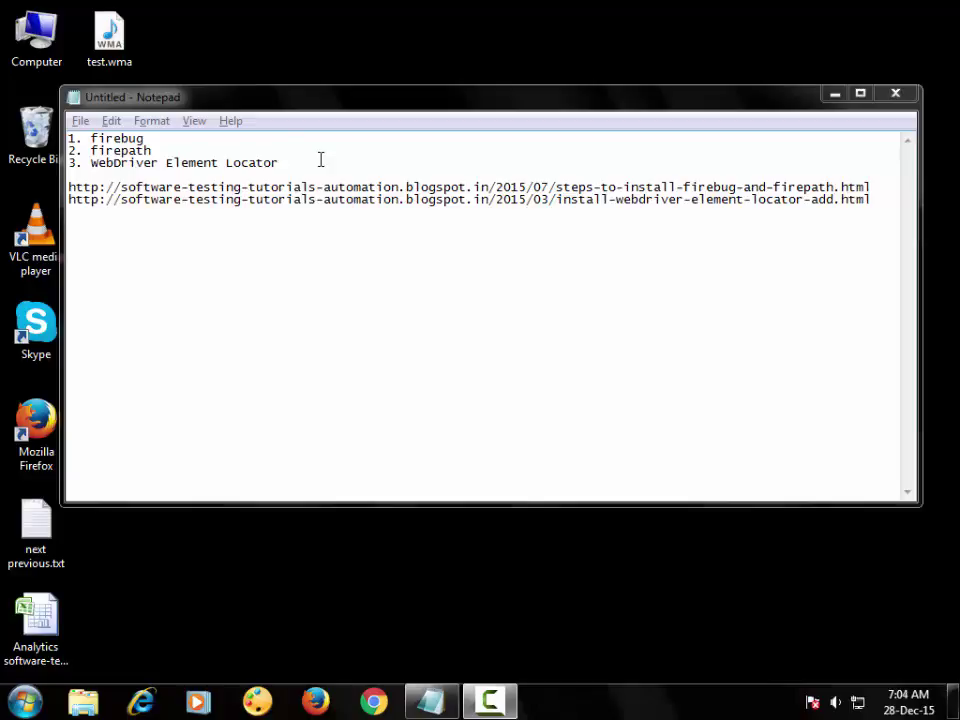
Highlight the add-on names firebug, firepath and WebDriver Element Locator in the Notepad notes
{"action": "left_click_drag", "start_coordinate": [297, 161], "coordinate": [71, 137]}
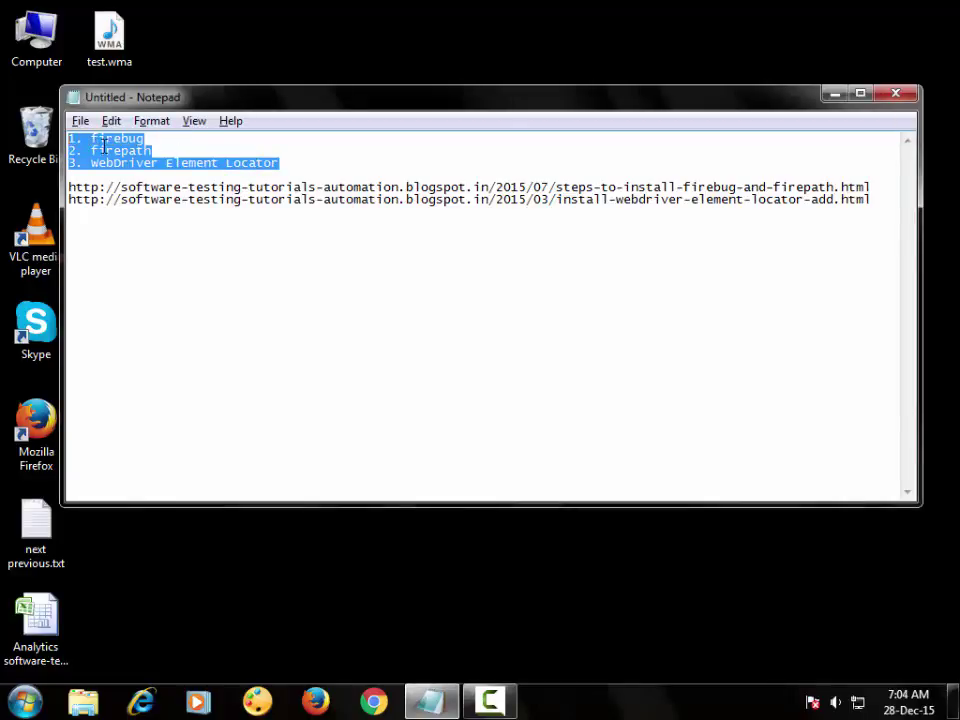
{"action": "left_click", "coordinate": [104, 147]}
{"action": "double_click", "coordinate": [119, 138]}
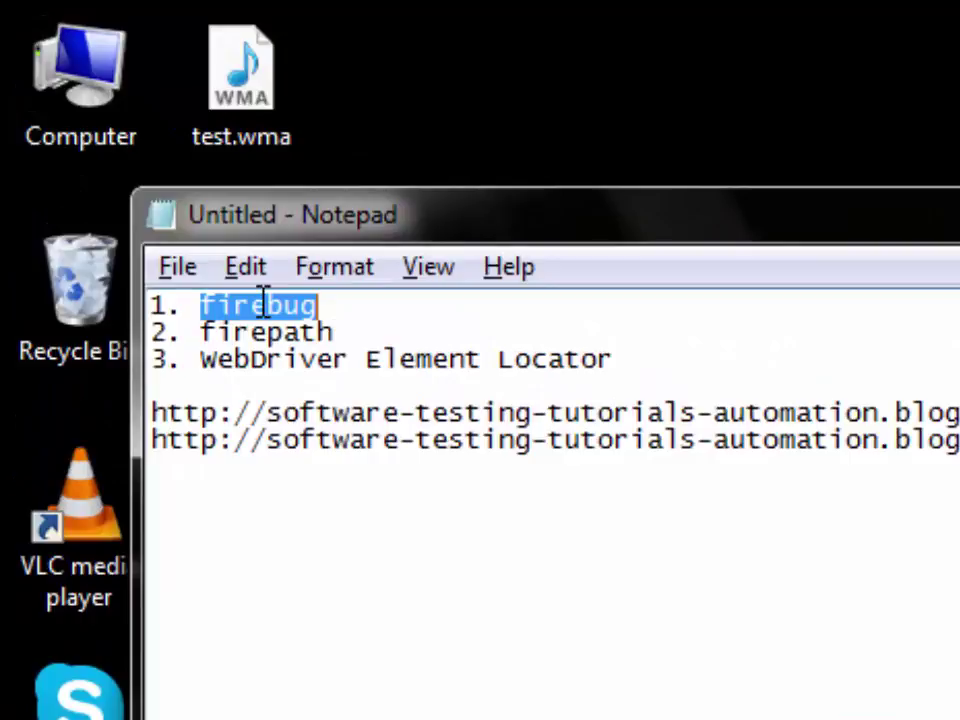
{"action": "left_click", "coordinate": [253, 306]}
{"action": "double_click", "coordinate": [257, 308]}
{"action": "left_click", "coordinate": [253, 332]}
{"action": "double_click", "coordinate": [253, 334]}
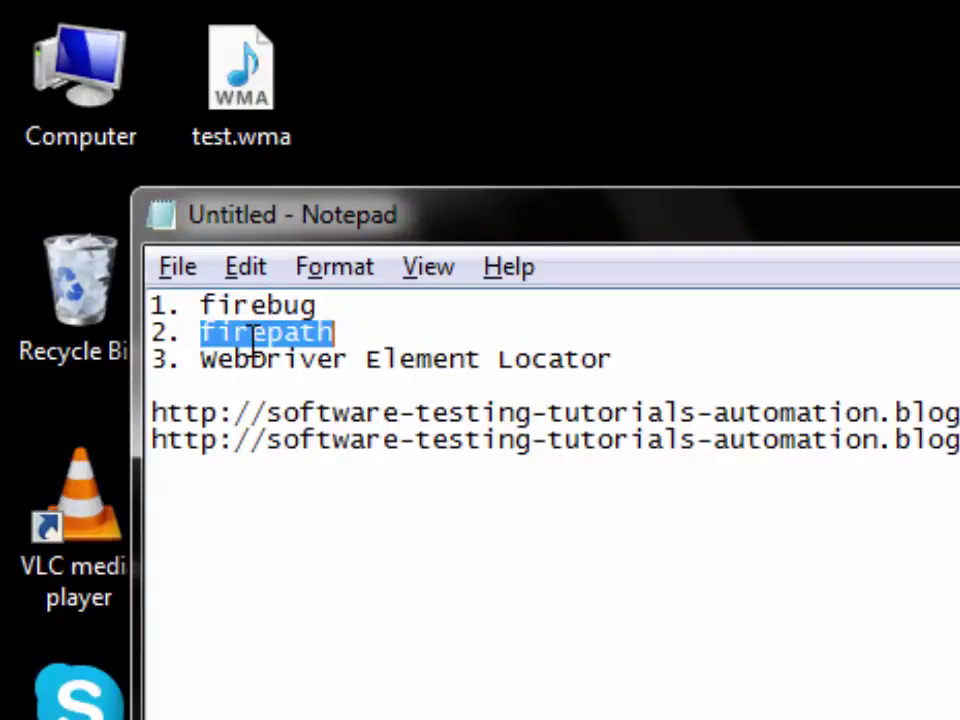
{"action": "left_click", "coordinate": [253, 335]}
{"action": "left_click_drag", "start_coordinate": [203, 360], "coordinate": [614, 360]}
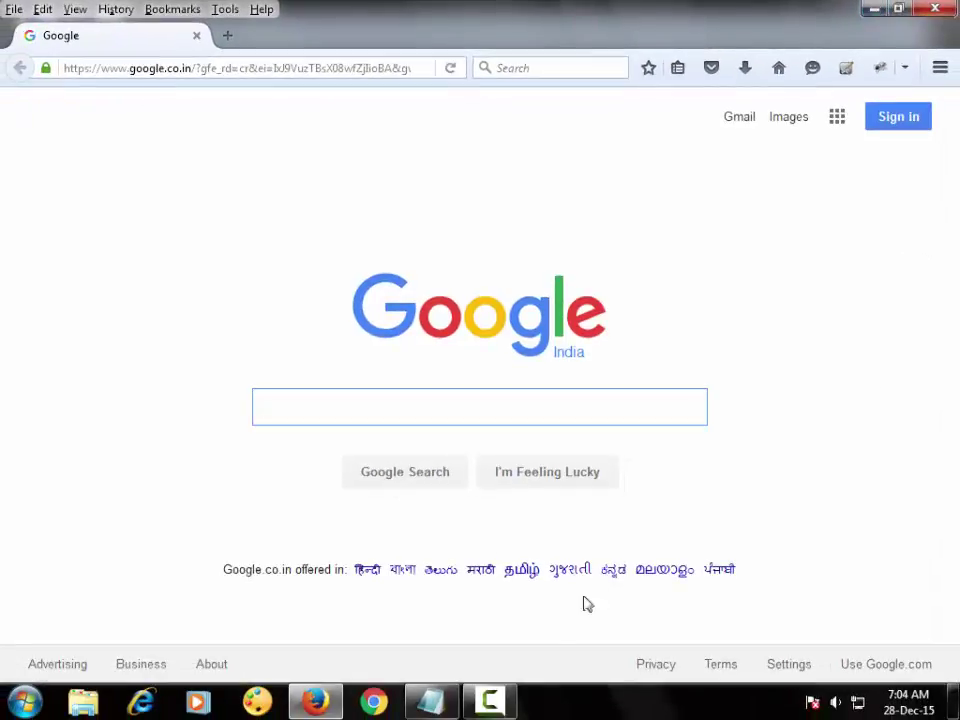
Copy the first URL line, the Firebug and FirePath tutorial, and select Firefox's current address
{"action": "key", "text": "alt+Tab"}
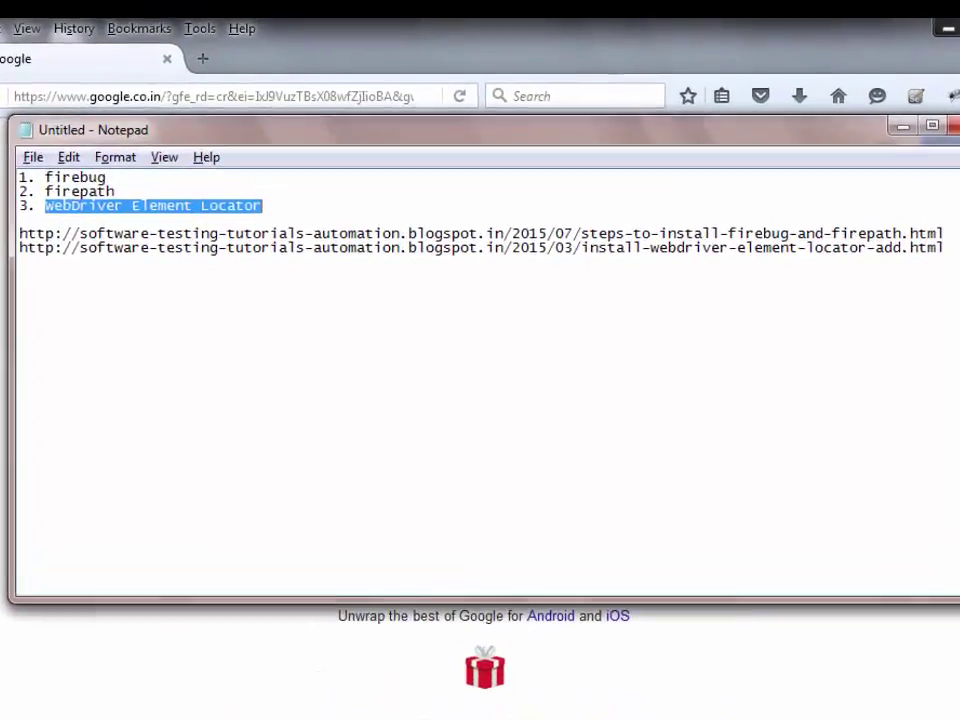
{"action": "left_click", "coordinate": [20, 219]}
{"action": "key", "text": "Down"}
{"action": "key", "text": "shift+End"}
{"action": "key", "text": "ctrl+c"}
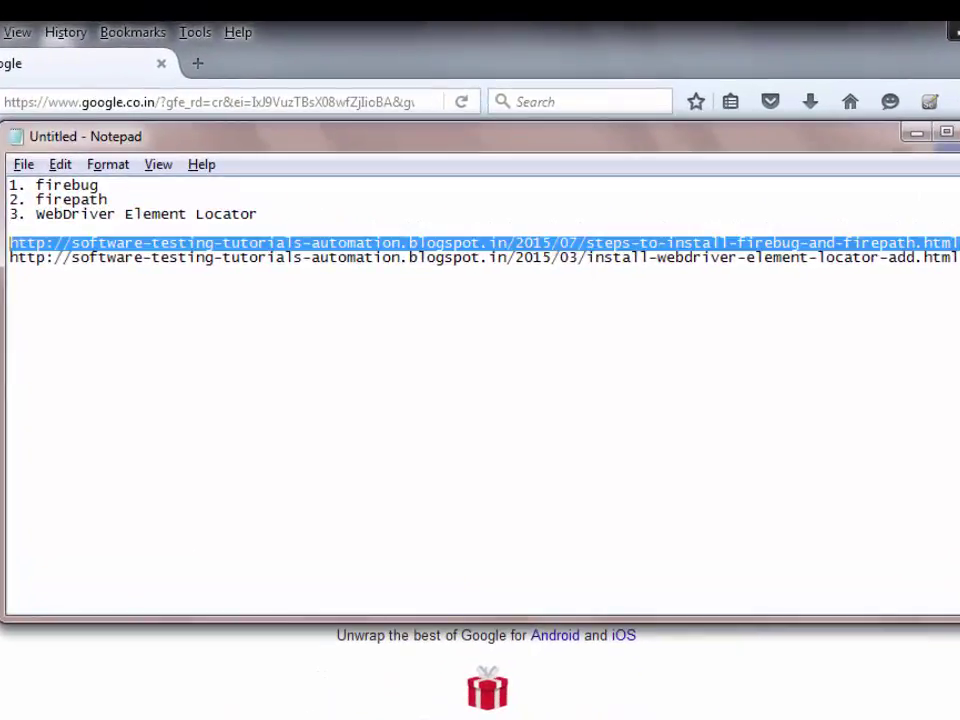
{"action": "left_click", "coordinate": [160, 102]}
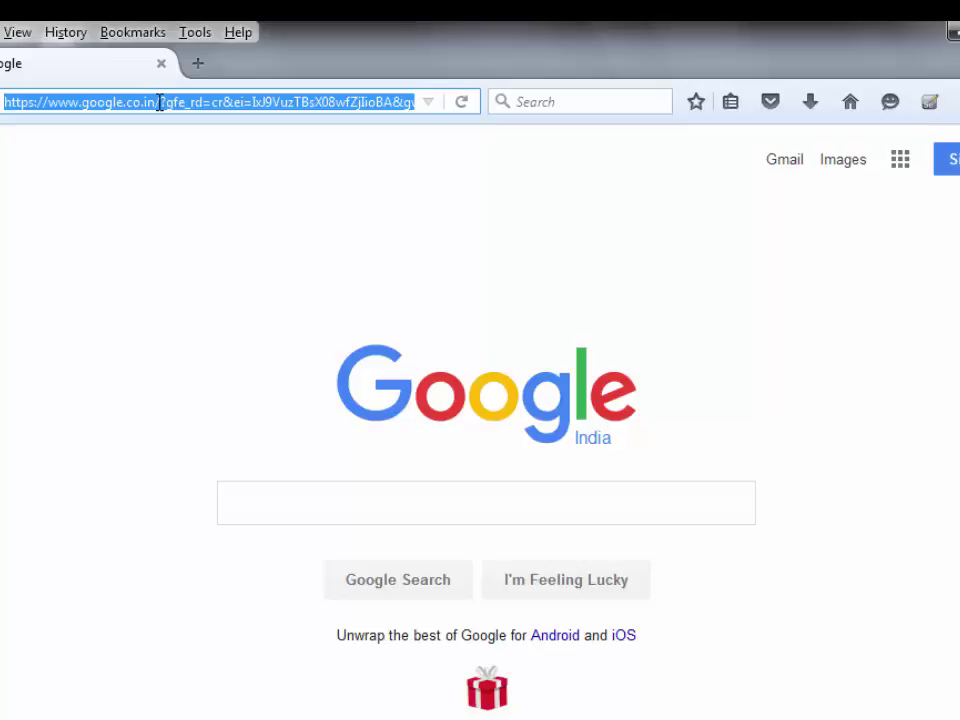
Load the copied Firebug and FirePath tutorial URL in place of the Google page
{"action": "key", "text": "ctrl+v"}
{"action": "key", "text": "Return"}
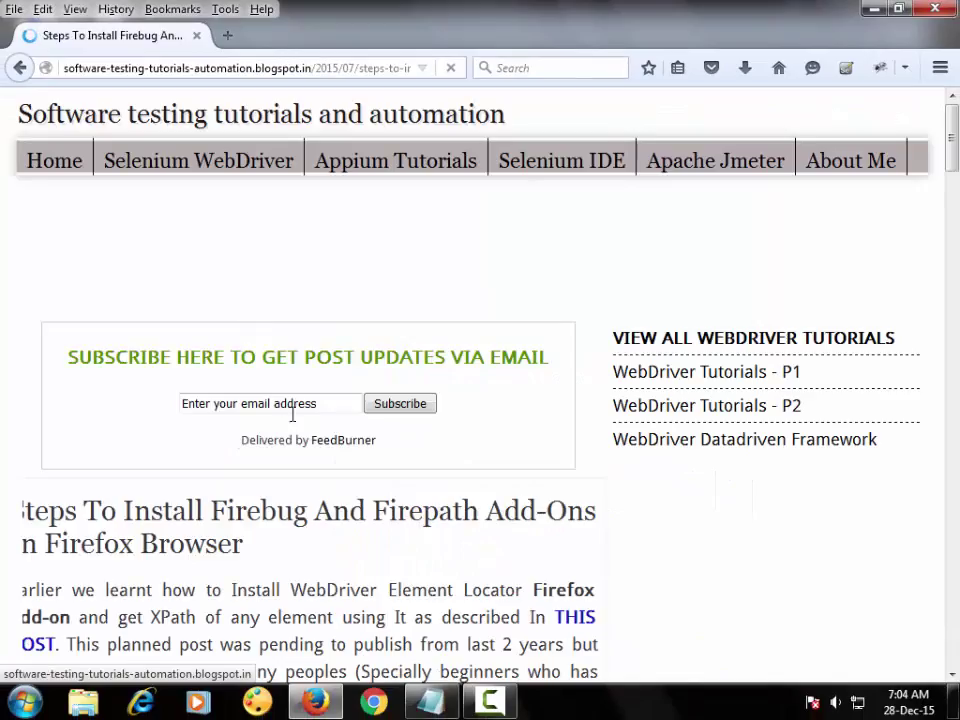
{"action": "scroll", "coordinate": [316, 428], "scroll_direction": "down", "scroll_amount": 4}
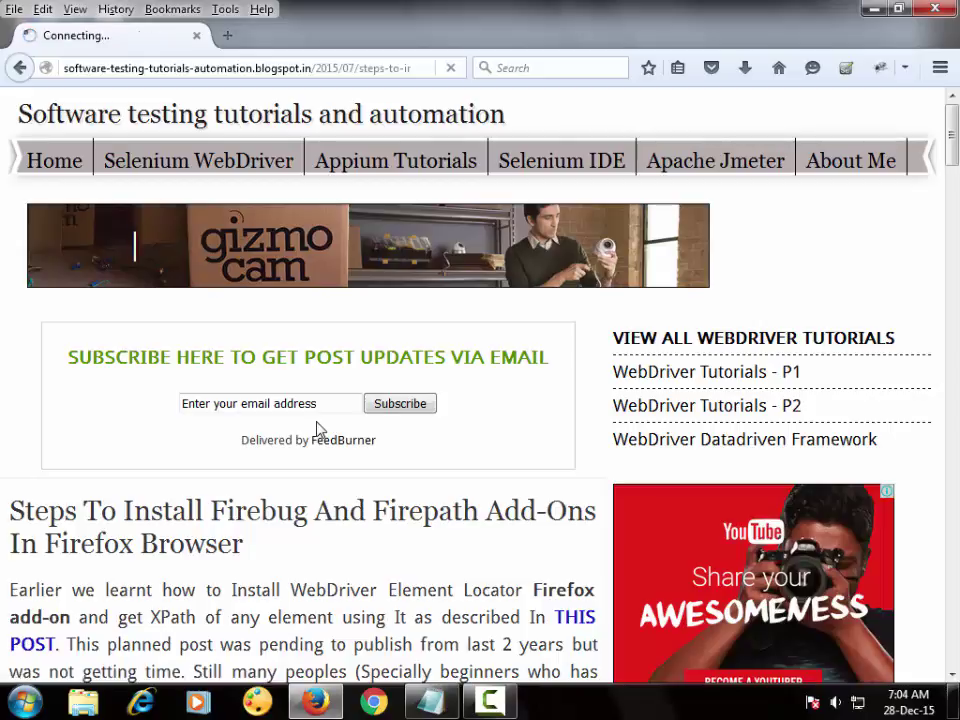
{"action": "scroll", "coordinate": [318, 428], "scroll_direction": "down", "scroll_amount": 7}
{"action": "scroll", "coordinate": [316, 428], "scroll_direction": "down", "scroll_amount": 15}
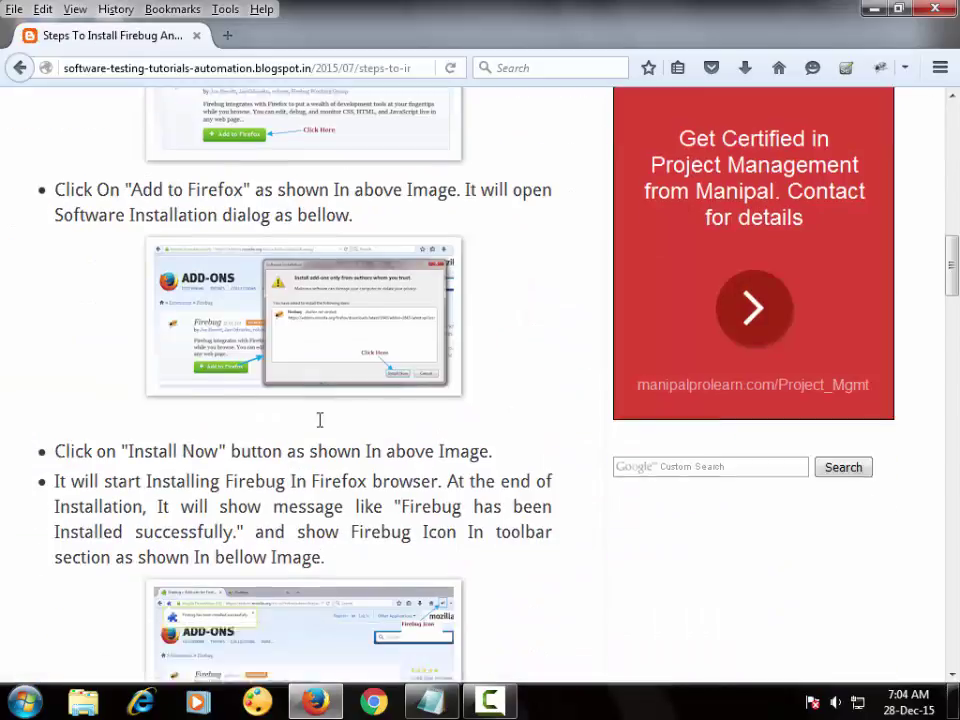
Read through the post's install steps and FirePath verification section
{"action": "scroll", "coordinate": [320, 420], "scroll_direction": "up", "scroll_amount": 15}
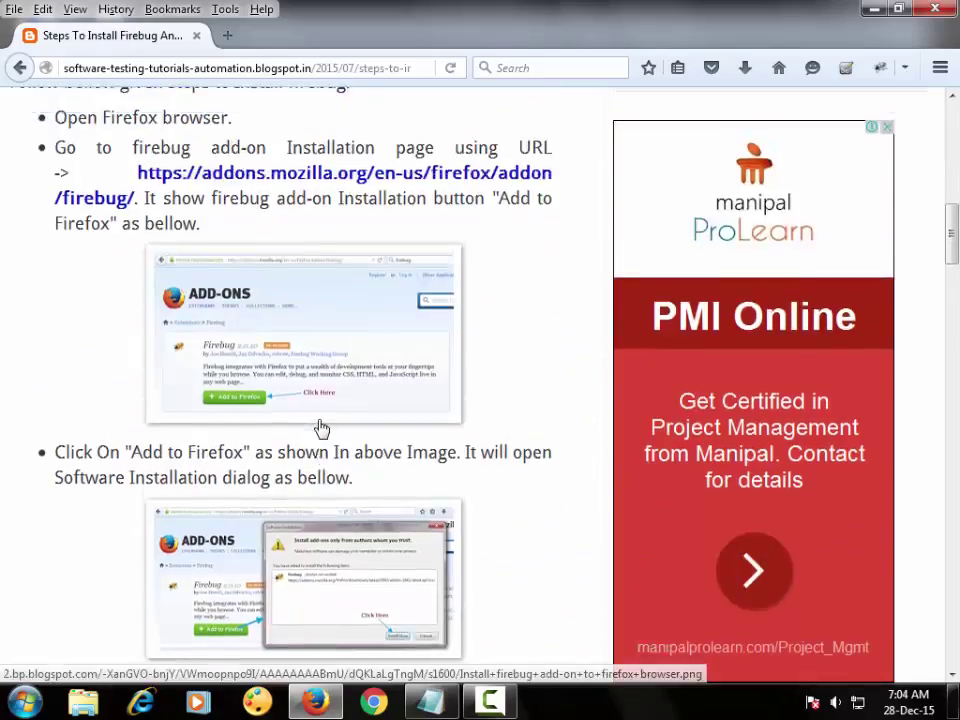
{"action": "scroll", "coordinate": [287, 432], "scroll_direction": "down", "scroll_amount": 15}
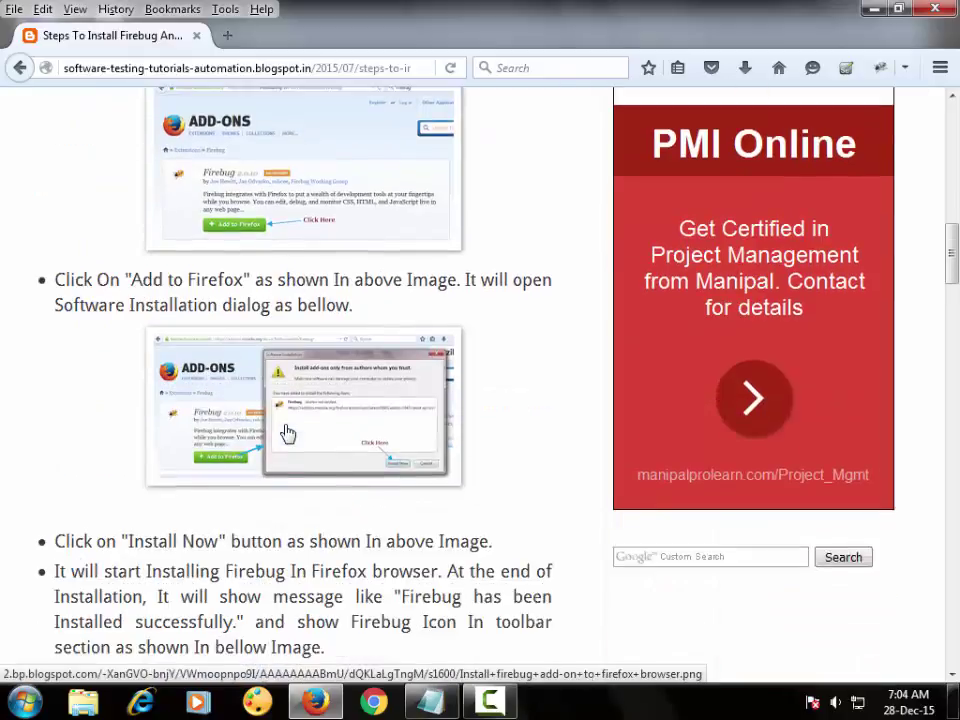
{"action": "scroll", "coordinate": [286, 436], "scroll_direction": "down", "scroll_amount": 5}
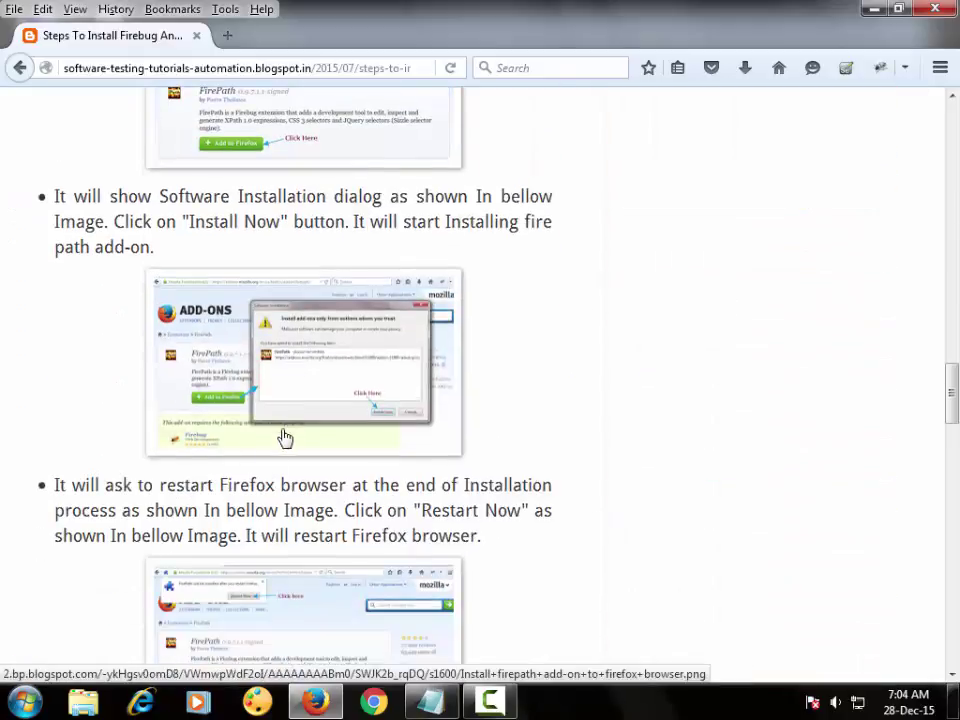
{"action": "scroll", "coordinate": [253, 429], "scroll_direction": "down", "scroll_amount": 6}
{"action": "scroll", "coordinate": [253, 429], "scroll_direction": "down", "scroll_amount": 4}
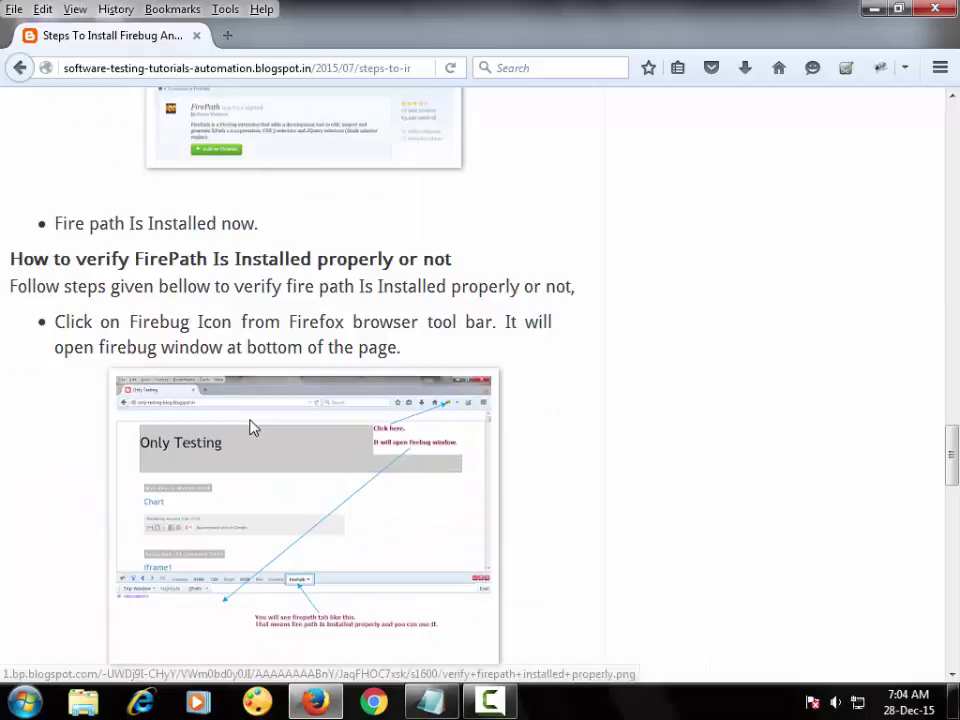
{"action": "scroll", "coordinate": [253, 429], "scroll_direction": "up", "scroll_amount": 6}
{"action": "scroll", "coordinate": [261, 435], "scroll_direction": "up", "scroll_amount": 2}
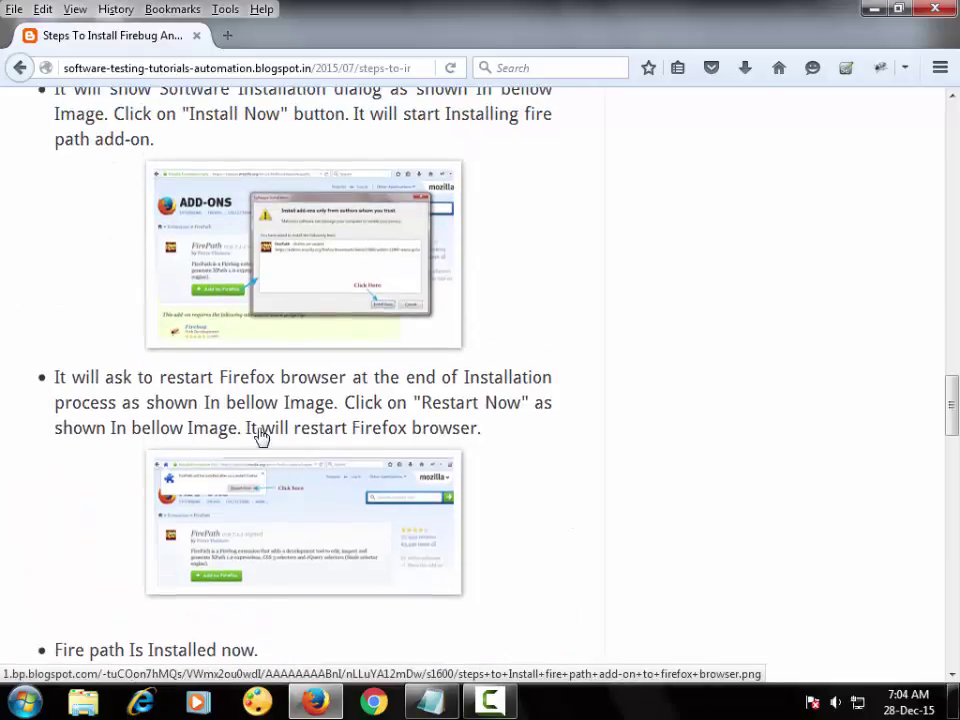
{"action": "scroll", "coordinate": [283, 519], "scroll_direction": "down", "scroll_amount": 10}
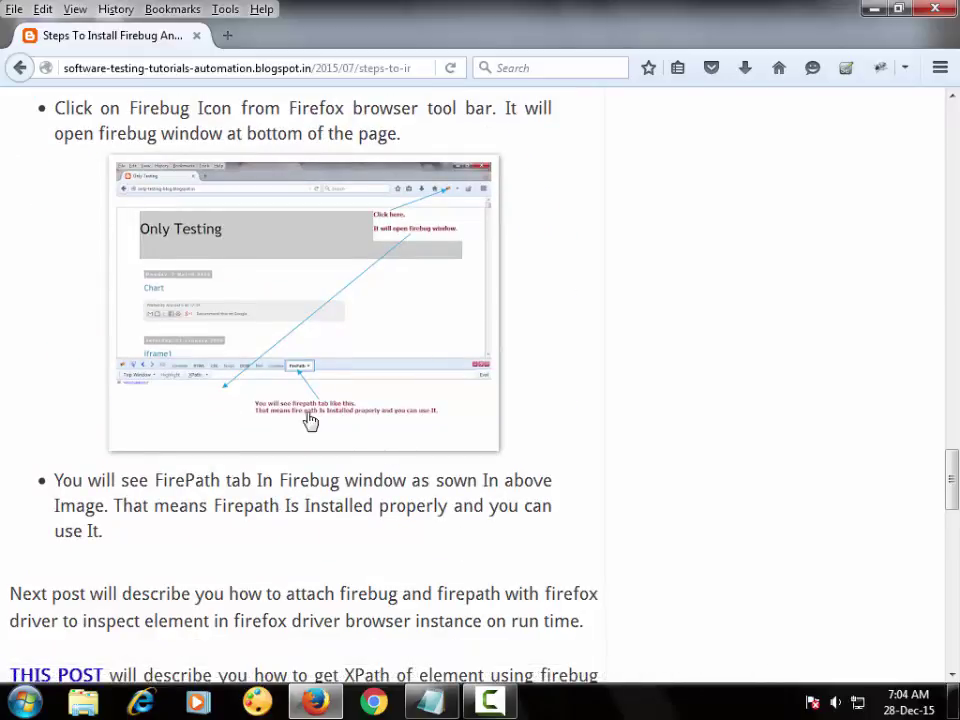
Copy the second URL from the notes and load the WebDriver Element Locator tutorial in a new tab
{"action": "key", "text": "alt+Tab"}
{"action": "left_click", "coordinate": [882, 199]}
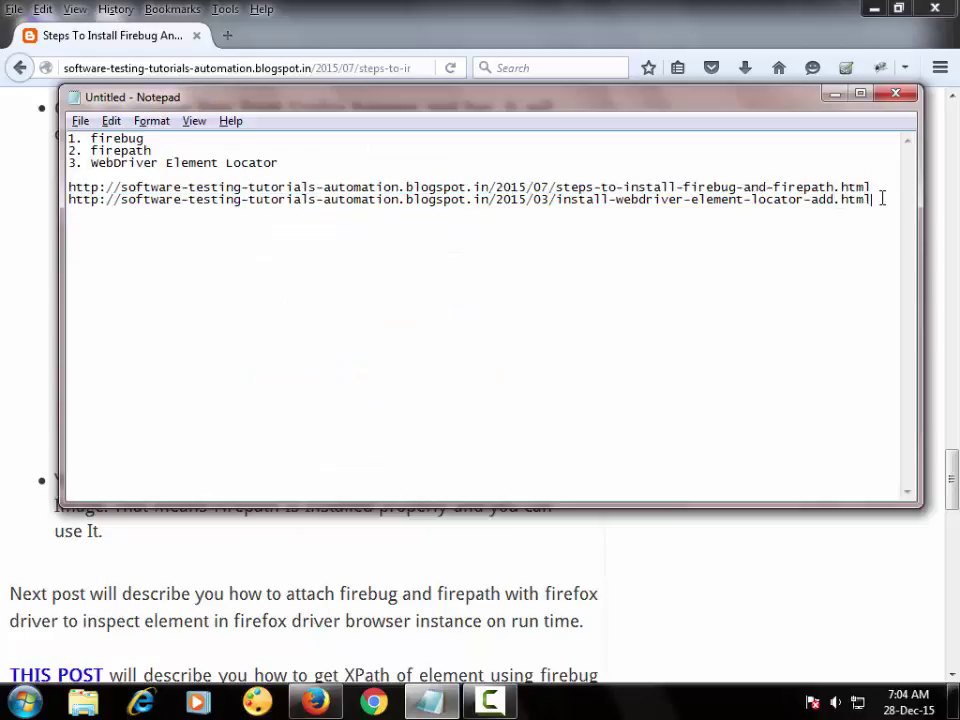
{"action": "key", "text": "shift+Home"}
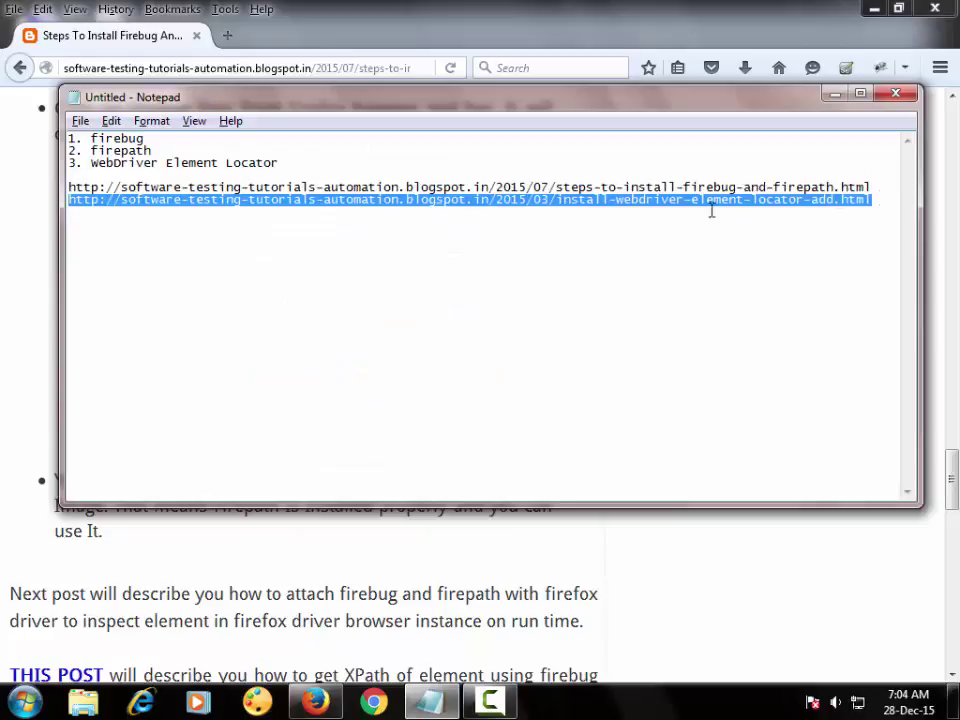
{"action": "key", "text": "ctrl+c"}
{"action": "left_click", "coordinate": [227, 38]}
{"action": "key", "text": "ctrl+v"}
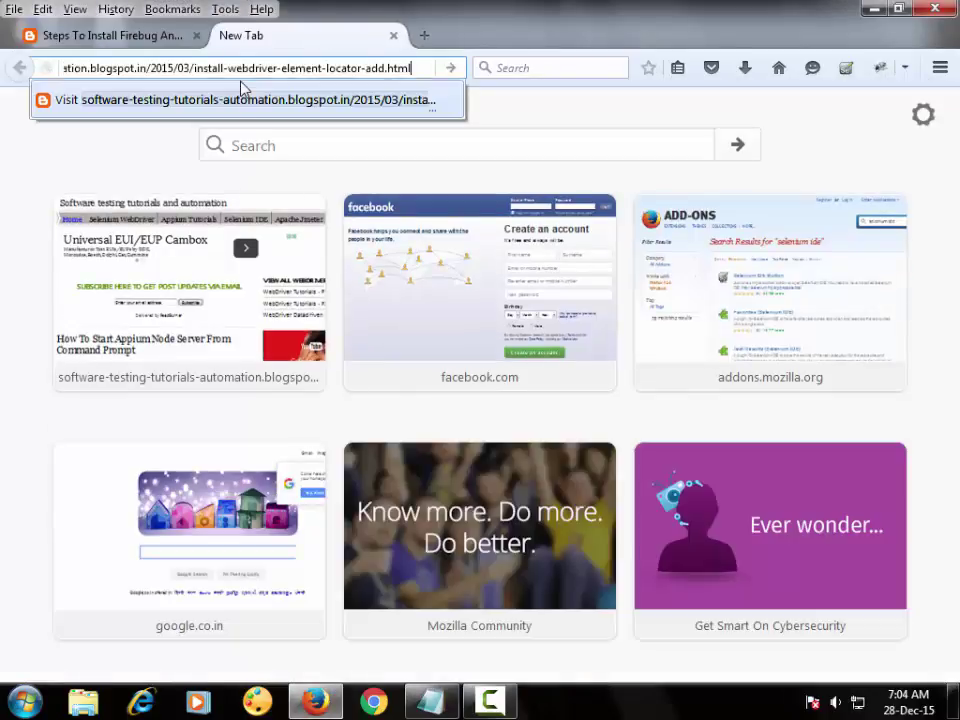
{"action": "key", "text": "Return"}
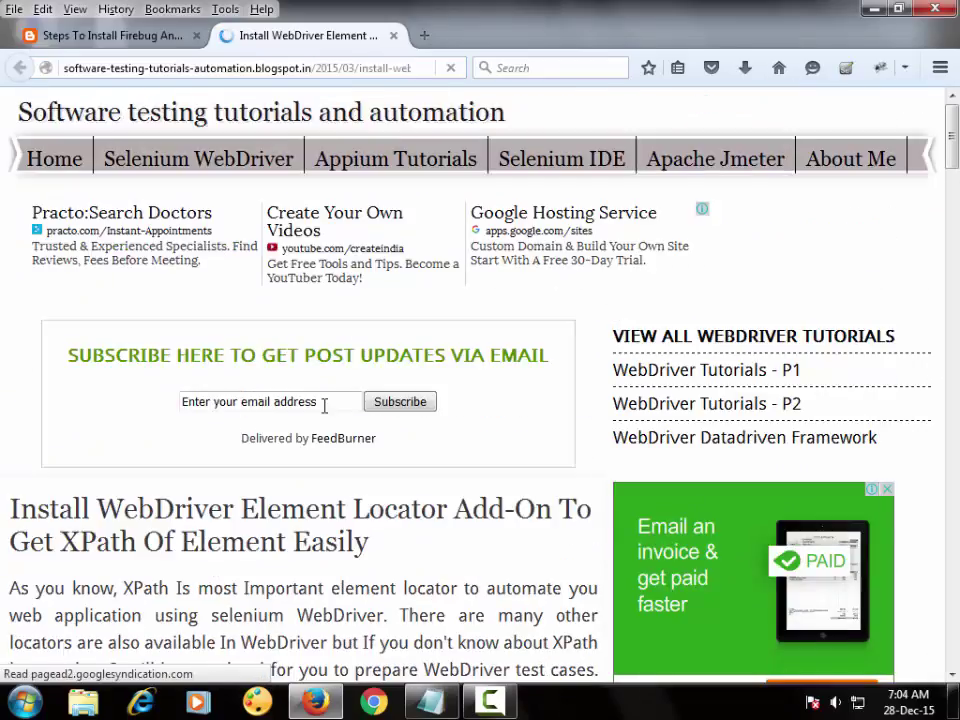
Read through the WebDriver Element Locator installation post
{"action": "scroll", "coordinate": [324, 404], "scroll_direction": "down", "scroll_amount": 10}
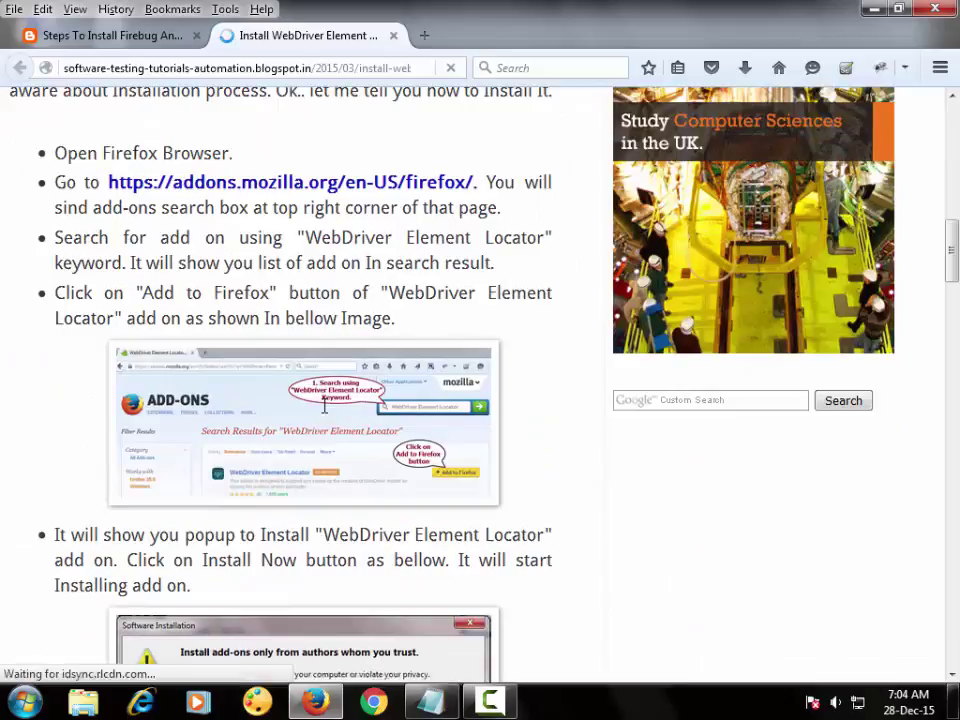
{"action": "scroll", "coordinate": [324, 404], "scroll_direction": "down", "scroll_amount": 4}
{"action": "scroll", "coordinate": [326, 413], "scroll_direction": "up", "scroll_amount": 4}
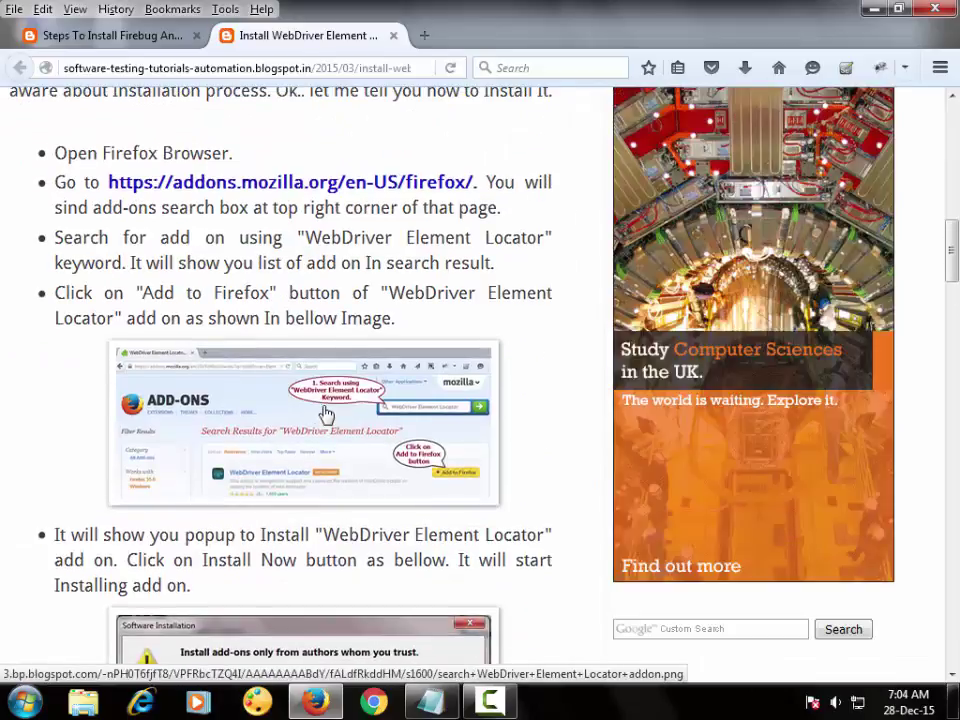
{"action": "scroll", "coordinate": [326, 413], "scroll_direction": "up", "scroll_amount": 1}
{"action": "scroll", "coordinate": [326, 413], "scroll_direction": "down", "scroll_amount": 5}
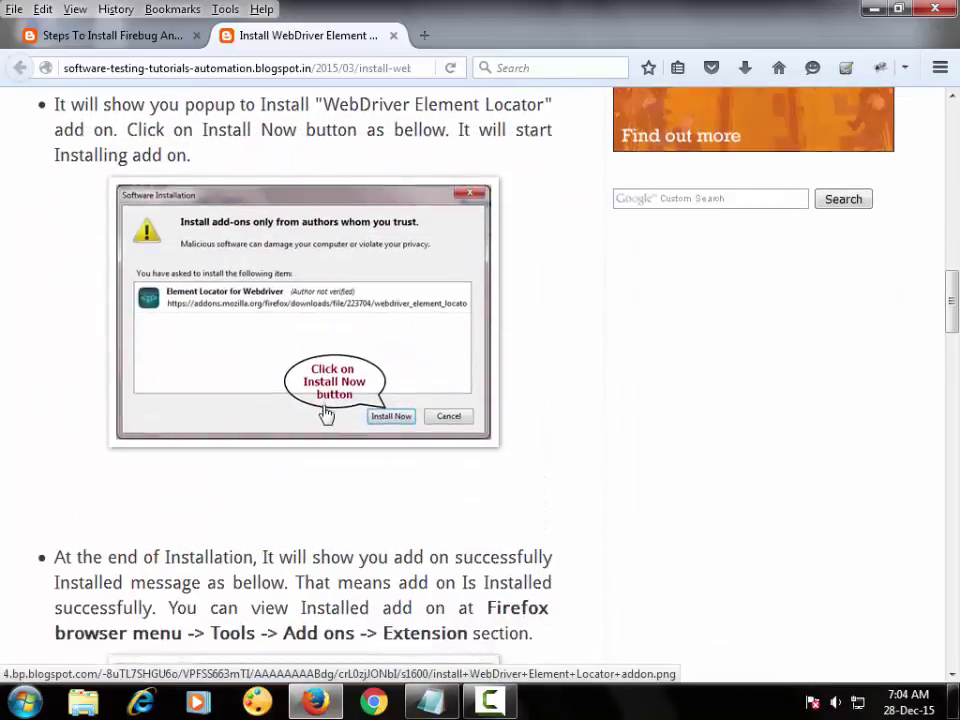
{"action": "scroll", "coordinate": [326, 413], "scroll_direction": "down", "scroll_amount": 12}
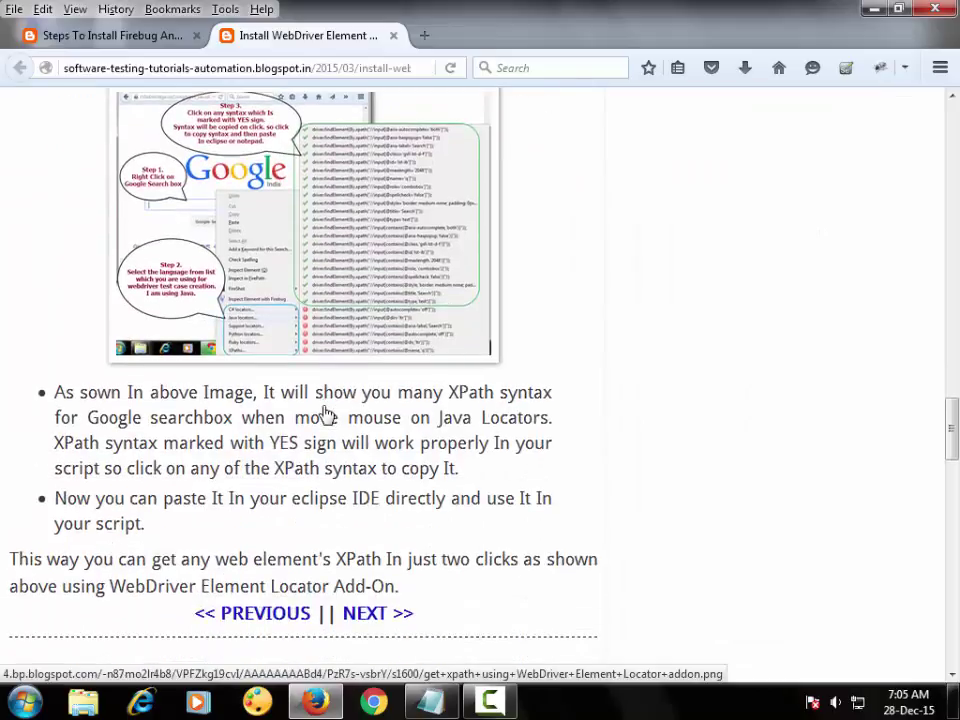
{"action": "scroll", "coordinate": [326, 413], "scroll_direction": "up", "scroll_amount": 6}
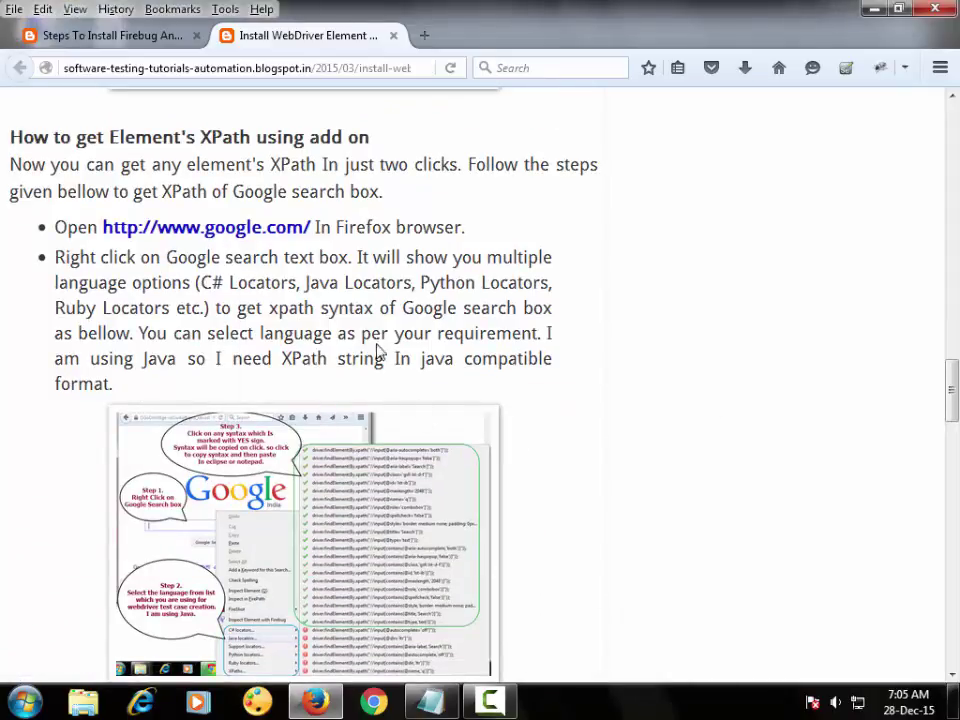
{"action": "scroll", "coordinate": [380, 350], "scroll_direction": "up", "scroll_amount": 5}
{"action": "scroll", "coordinate": [378, 344], "scroll_direction": "up", "scroll_amount": 10}
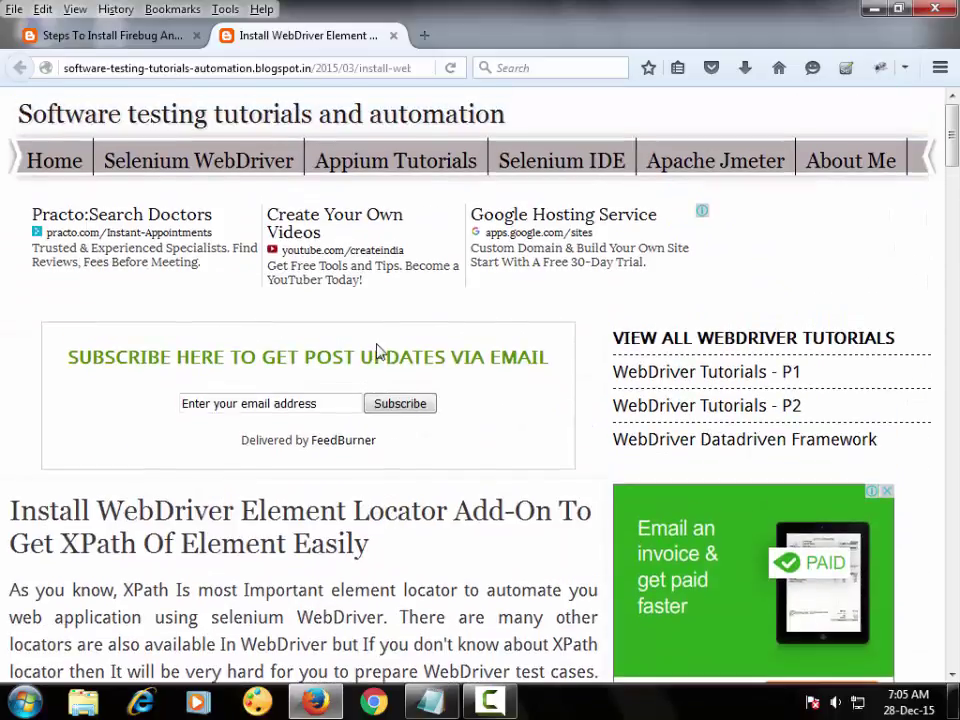
Search Google for 'mozilla addons' in a new tab and open the Add-ons for Firefox site
{"action": "left_click", "coordinate": [424, 37]}
{"action": "left_click", "coordinate": [560, 68]}
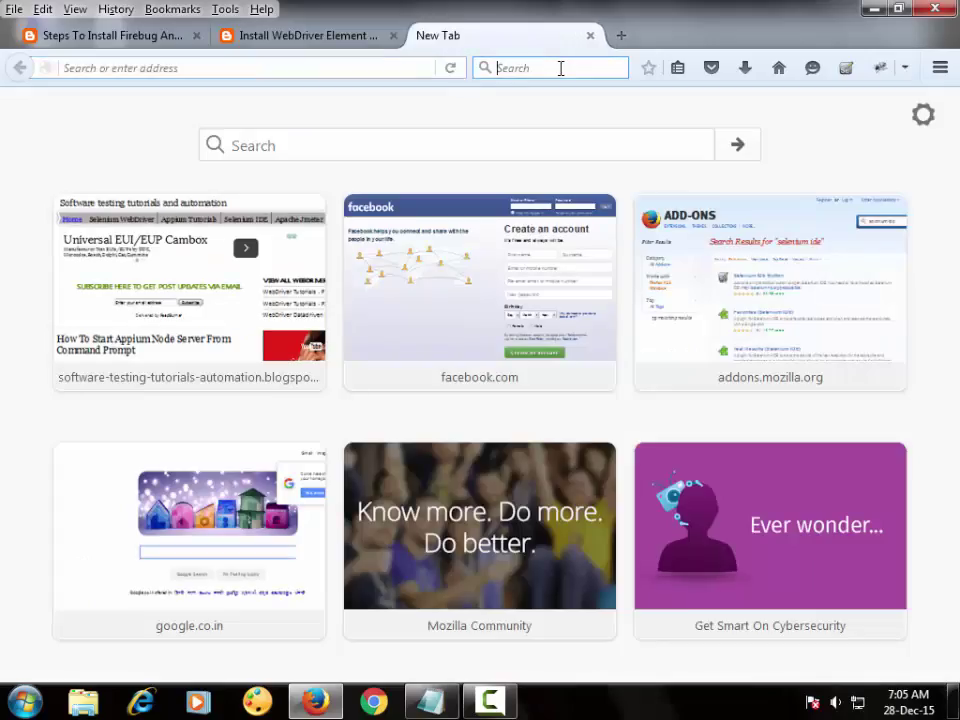
{"action": "type", "text": "addon"}
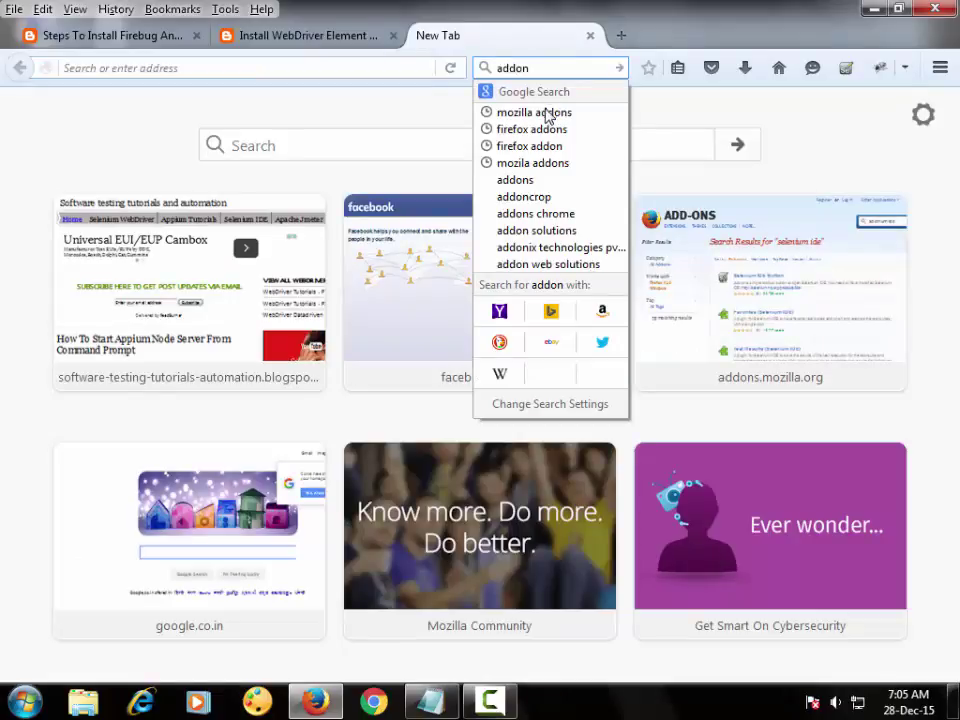
{"action": "left_click", "coordinate": [542, 112]}
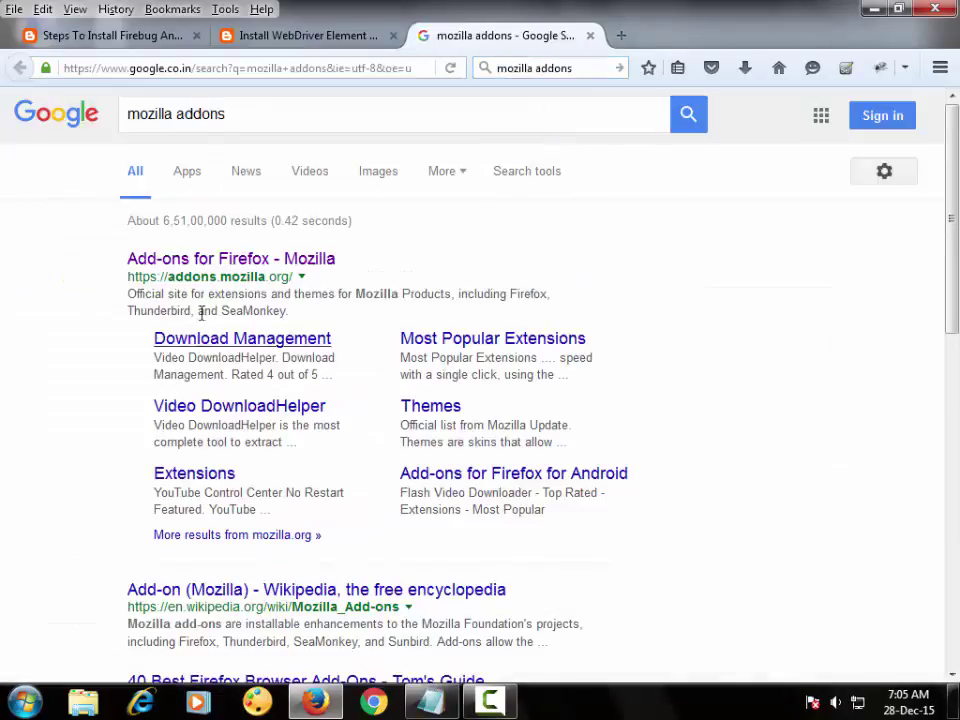
{"action": "left_click", "coordinate": [195, 262]}
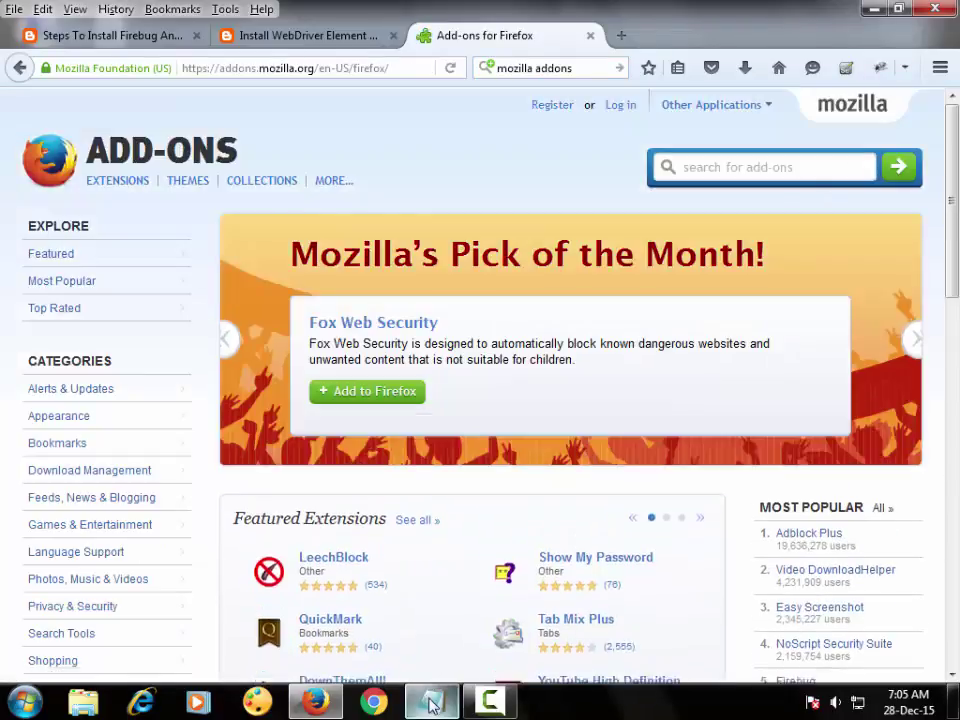
{"action": "key", "text": "alt+Tab"}
Copy 'firebug' from the notes and search for it on the add-ons site
{"action": "left_click", "coordinate": [120, 138]}
{"action": "double_click", "coordinate": [120, 138]}
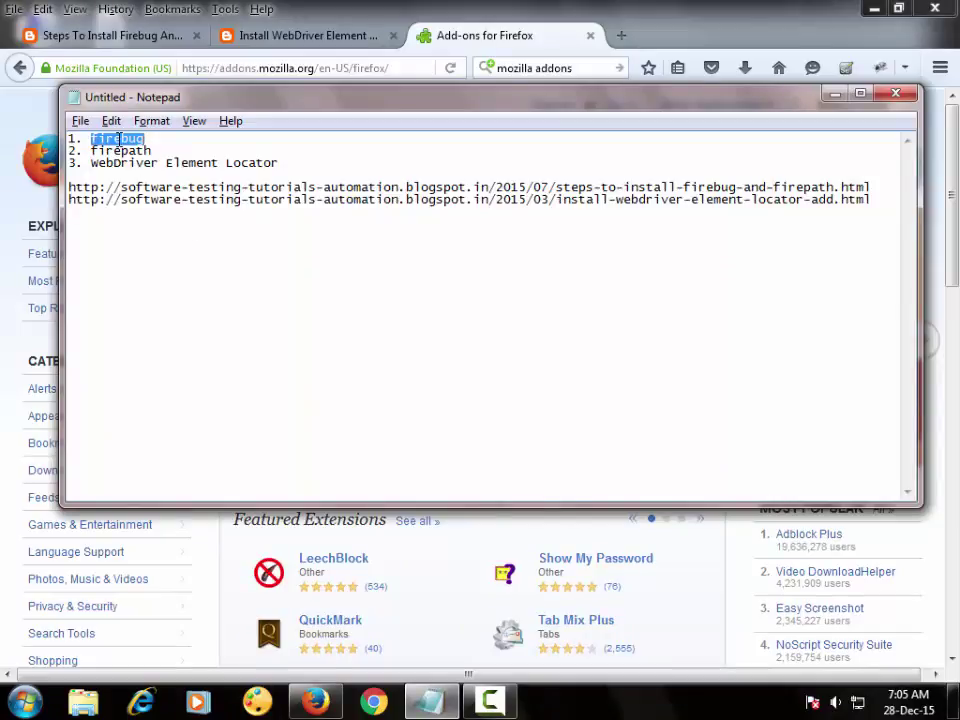
{"action": "key", "text": "alt+Tab"}
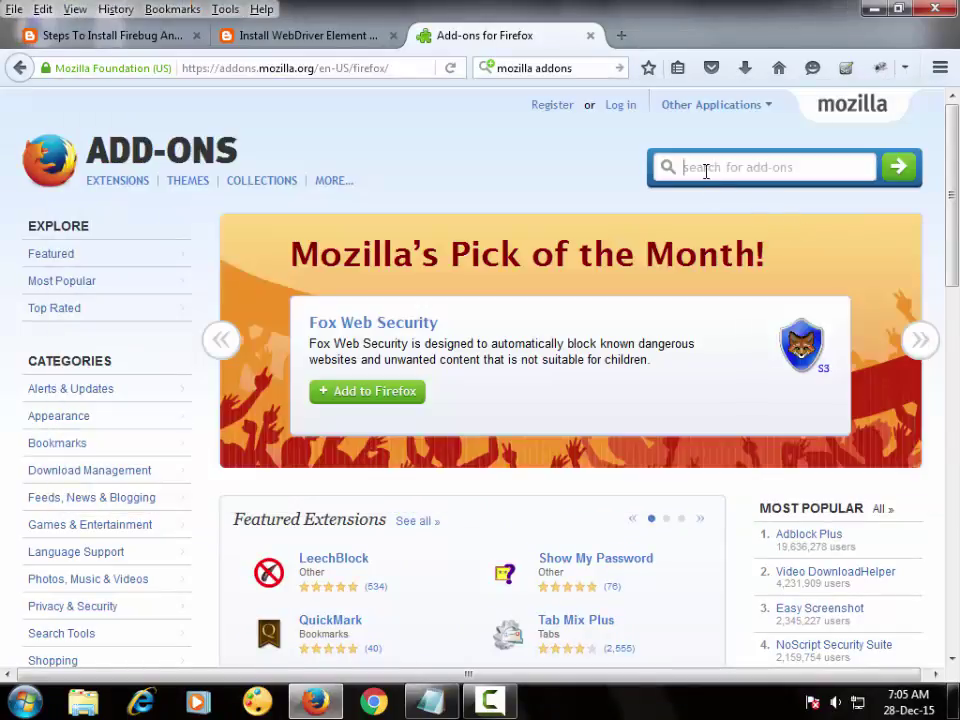
{"action": "key", "text": "ctrl+v"}
{"action": "key", "text": "Return"}
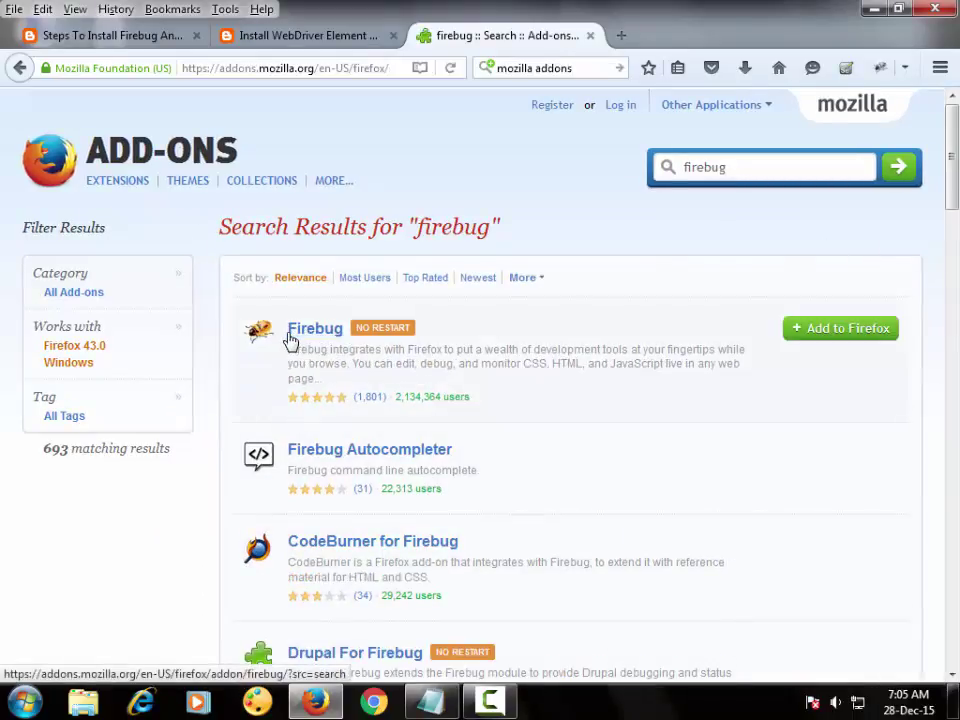
Add and install Firebug from the search results, then return to the notes
{"action": "left_click_drag", "start_coordinate": [288, 340], "coordinate": [334, 339]}
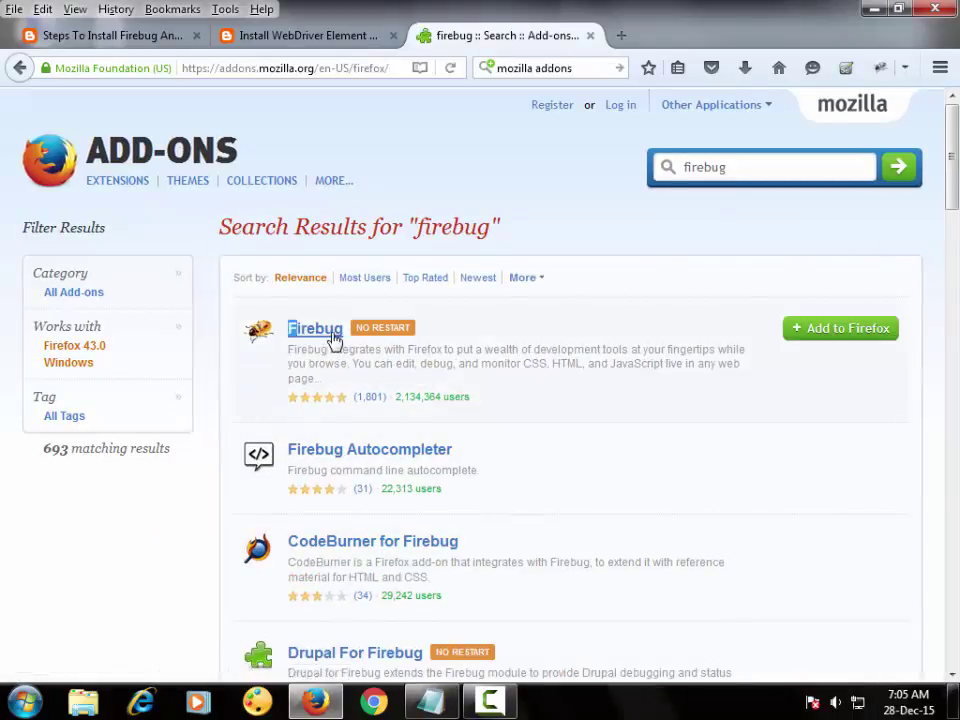
{"action": "left_click", "coordinate": [840, 336]}
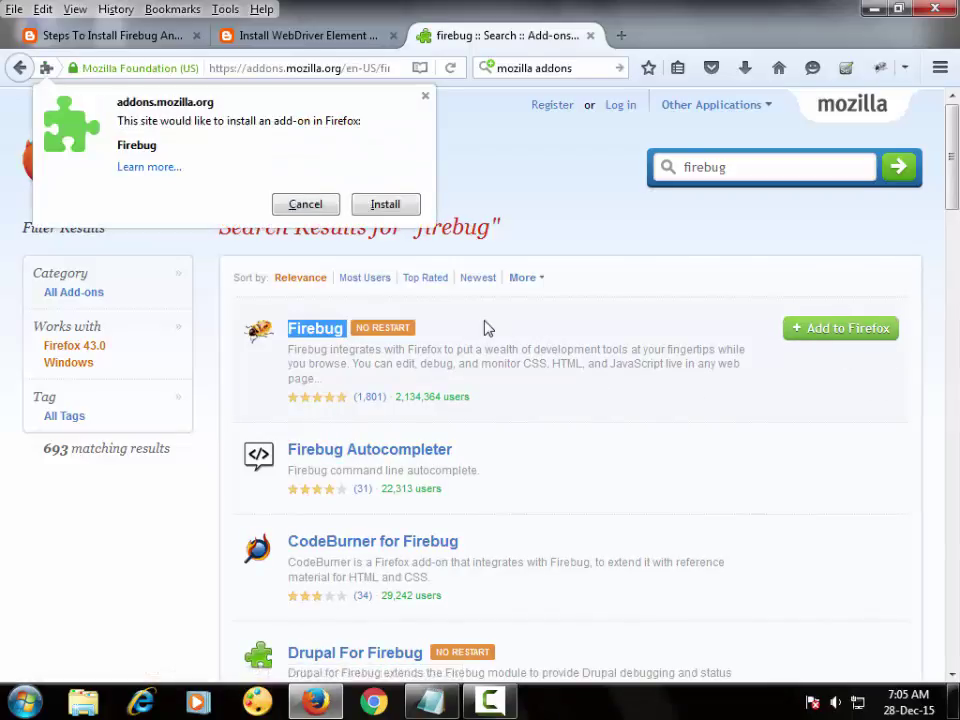
{"action": "left_click", "coordinate": [385, 205]}
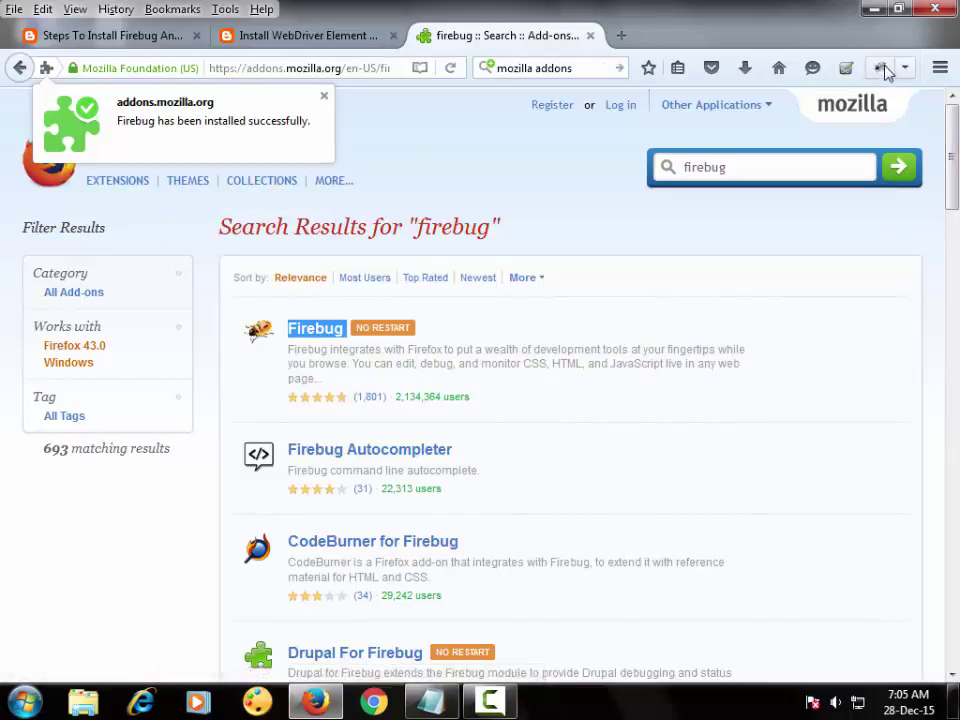
{"action": "left_click", "coordinate": [430, 700]}
Copy 'firepath' from the notes and search for it on the add-ons site
{"action": "double_click", "coordinate": [118, 152]}
{"action": "key", "text": "ctrl+c"}
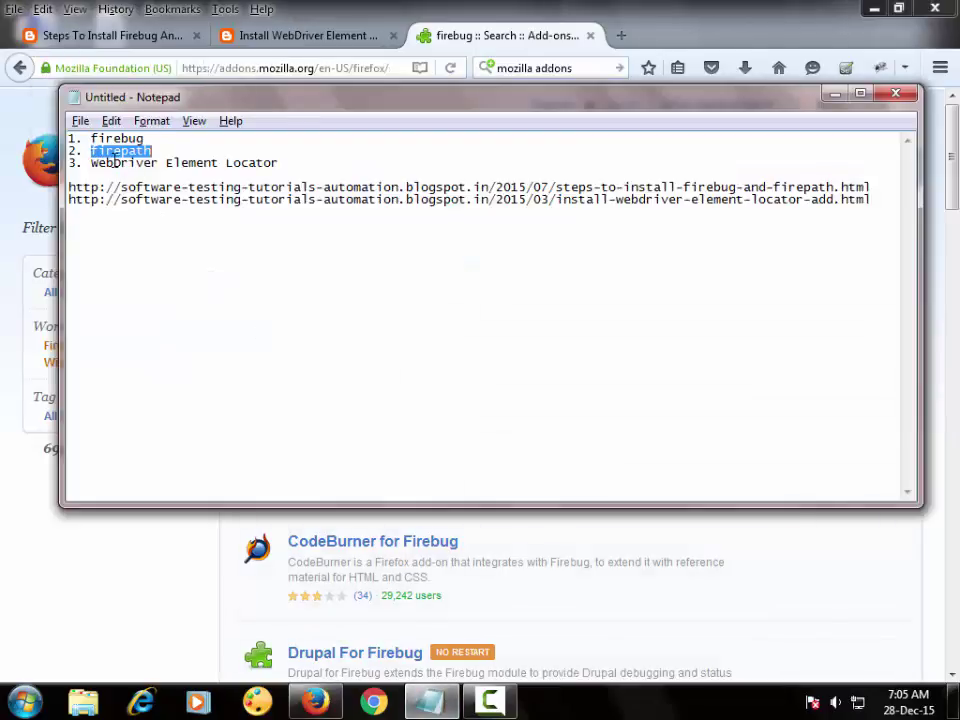
{"action": "key", "text": "alt+Tab"}
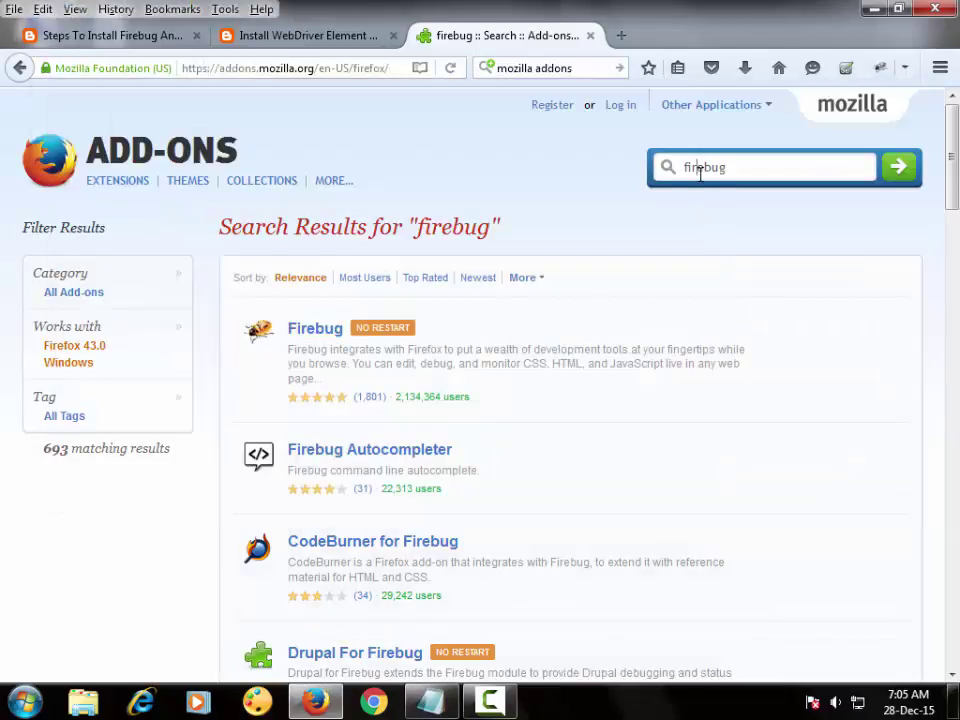
{"action": "double_click", "coordinate": [700, 168]}
{"action": "key", "text": "ctrl+v"}
{"action": "key", "text": "Return"}
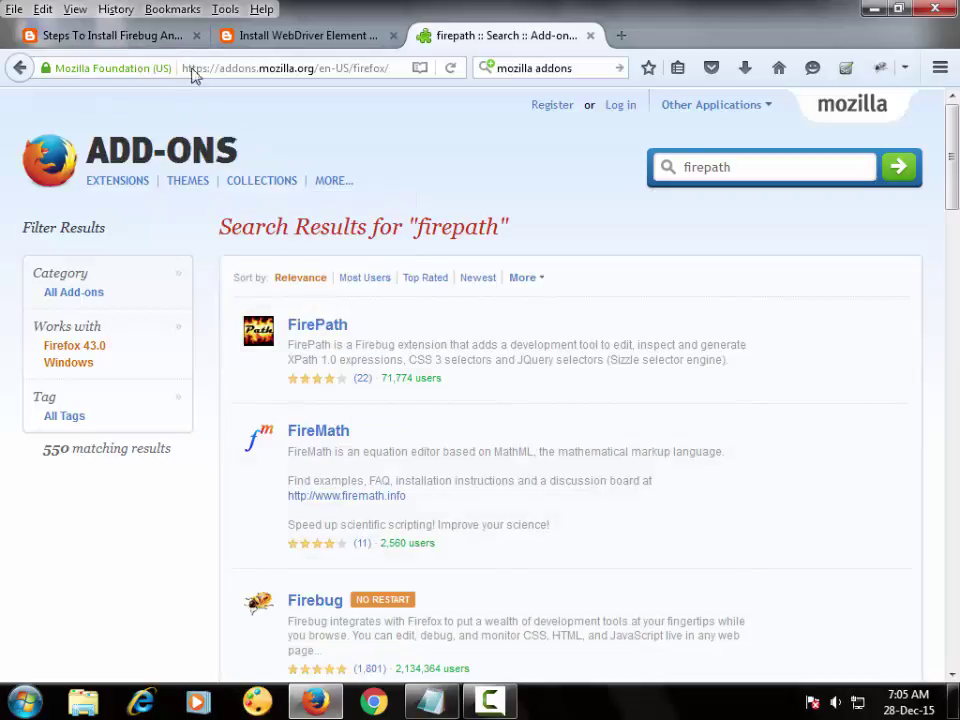
Check the Firebug blog post, then install FirePath and dismiss its restart notification
{"action": "left_click", "coordinate": [160, 36]}
{"action": "scroll", "coordinate": [404, 508], "scroll_direction": "down", "scroll_amount": 1}
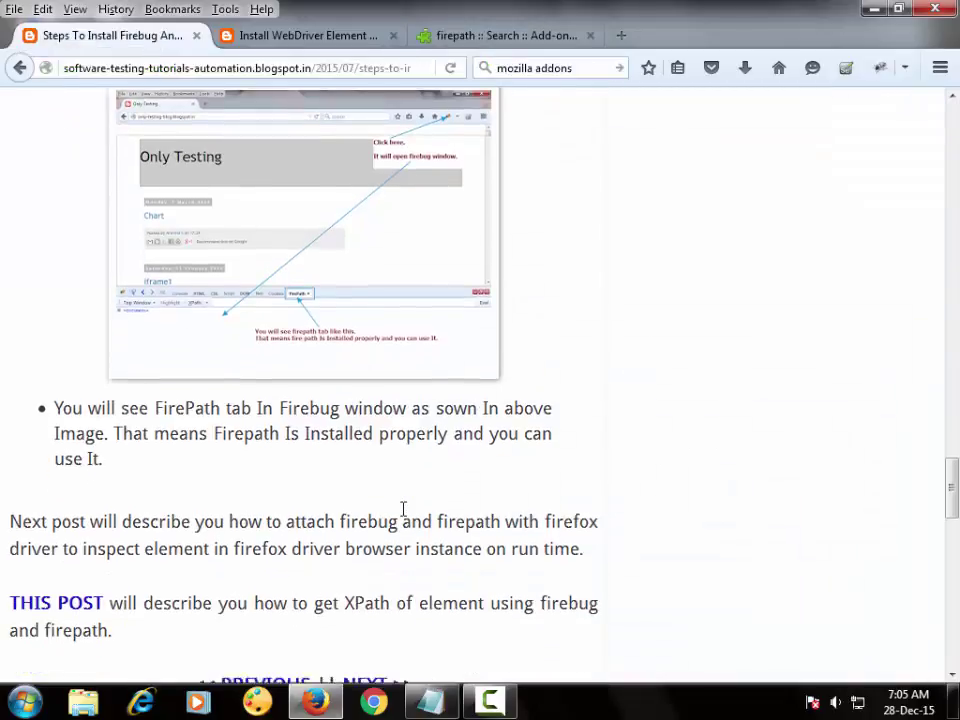
{"action": "scroll", "coordinate": [404, 508], "scroll_direction": "up", "scroll_amount": 3}
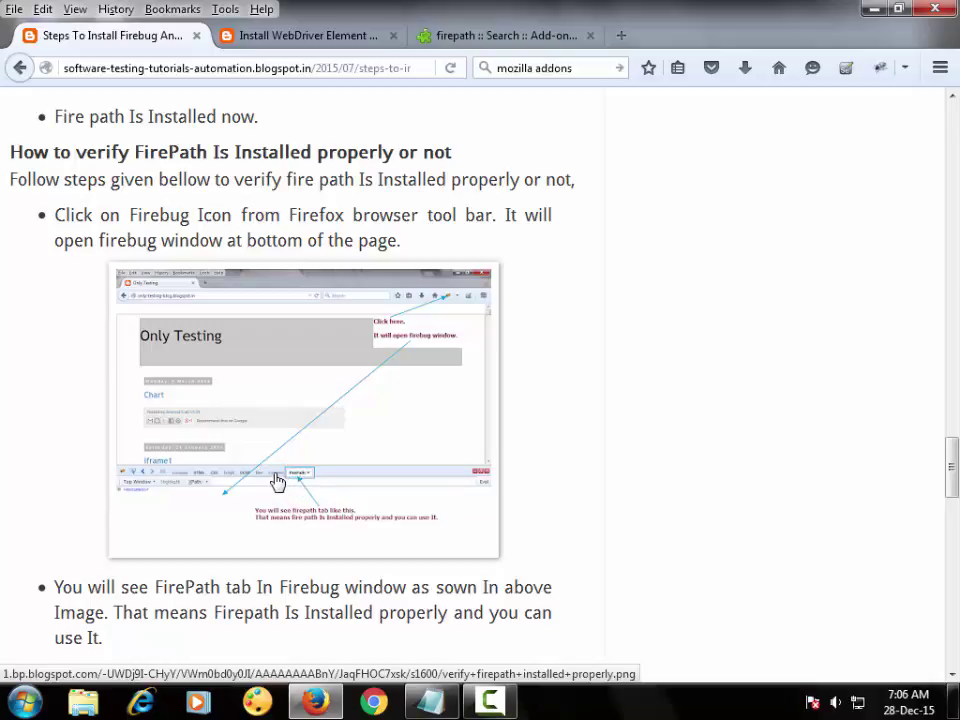
{"action": "left_click", "coordinate": [510, 33]}
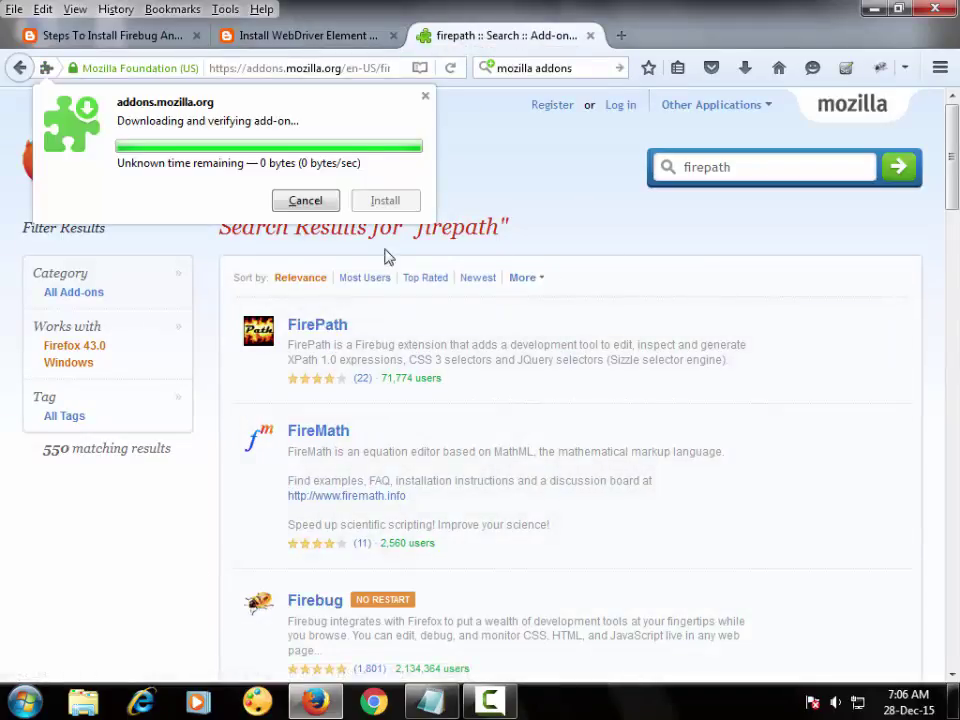
{"action": "left_click", "coordinate": [381, 201]}
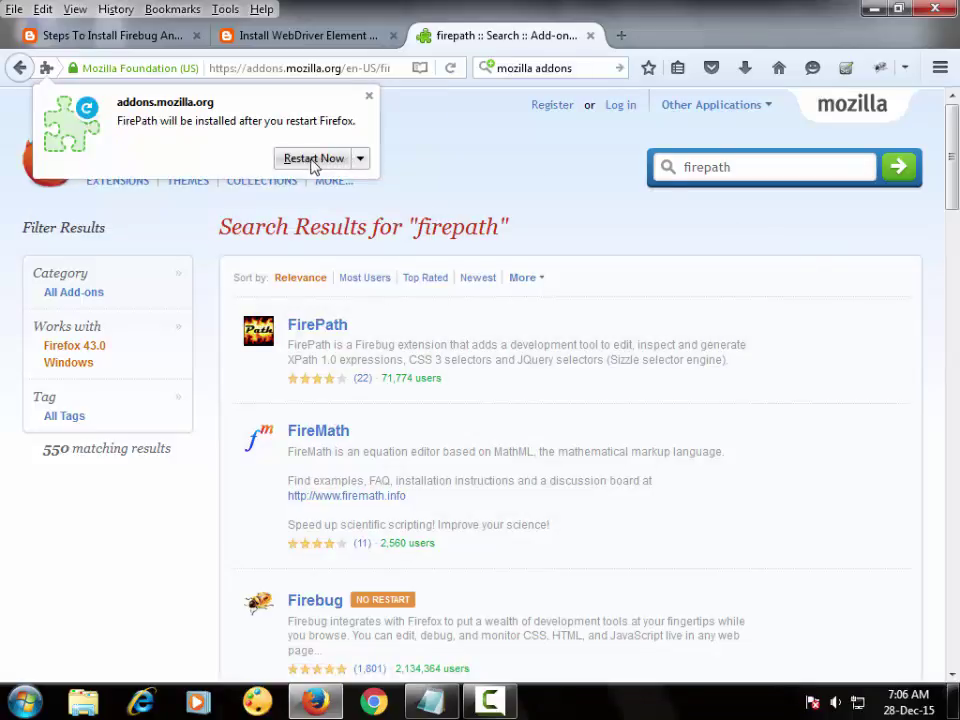
{"action": "left_click", "coordinate": [369, 98]}
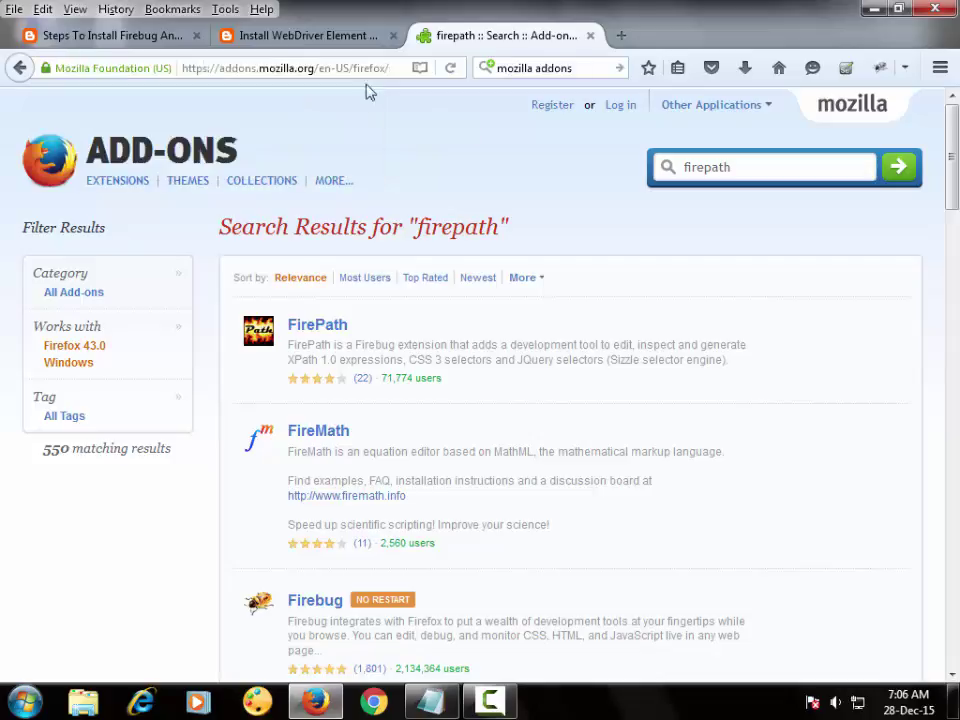
{"action": "left_click", "coordinate": [343, 36]}
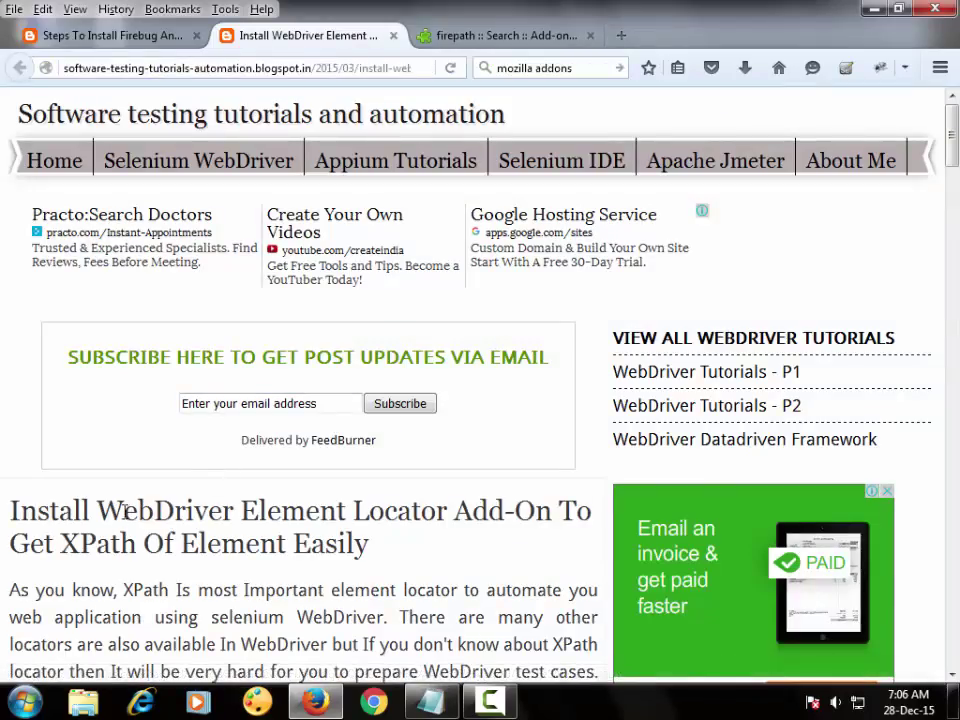
Search the add-ons site for 'WebDriver Element Locator', install it, and close the add-ons tab
{"action": "left_click_drag", "start_coordinate": [104, 510], "coordinate": [450, 513]}
{"action": "key", "text": "ctrl+c"}
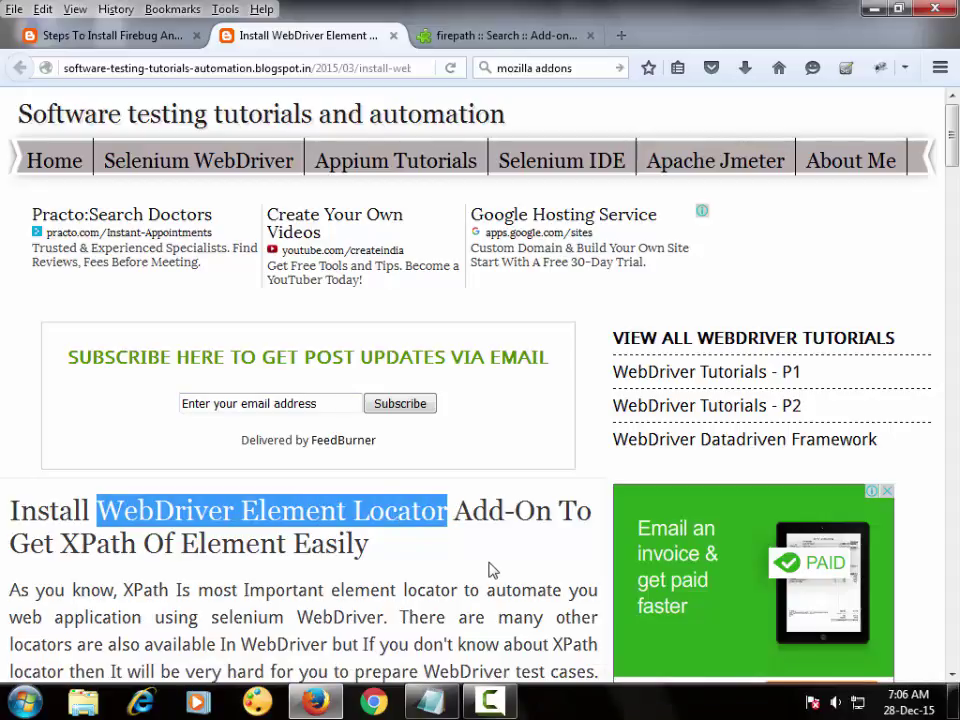
{"action": "left_click", "coordinate": [500, 35]}
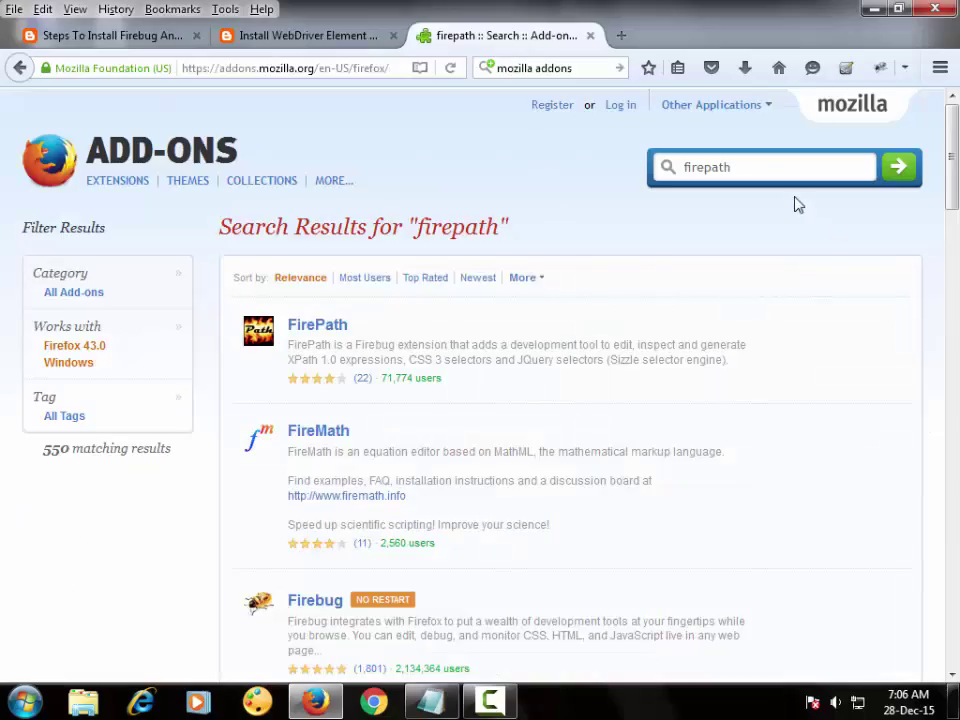
{"action": "double_click", "coordinate": [751, 166]}
{"action": "key", "text": "ctrl+v"}
{"action": "key", "text": "Return"}
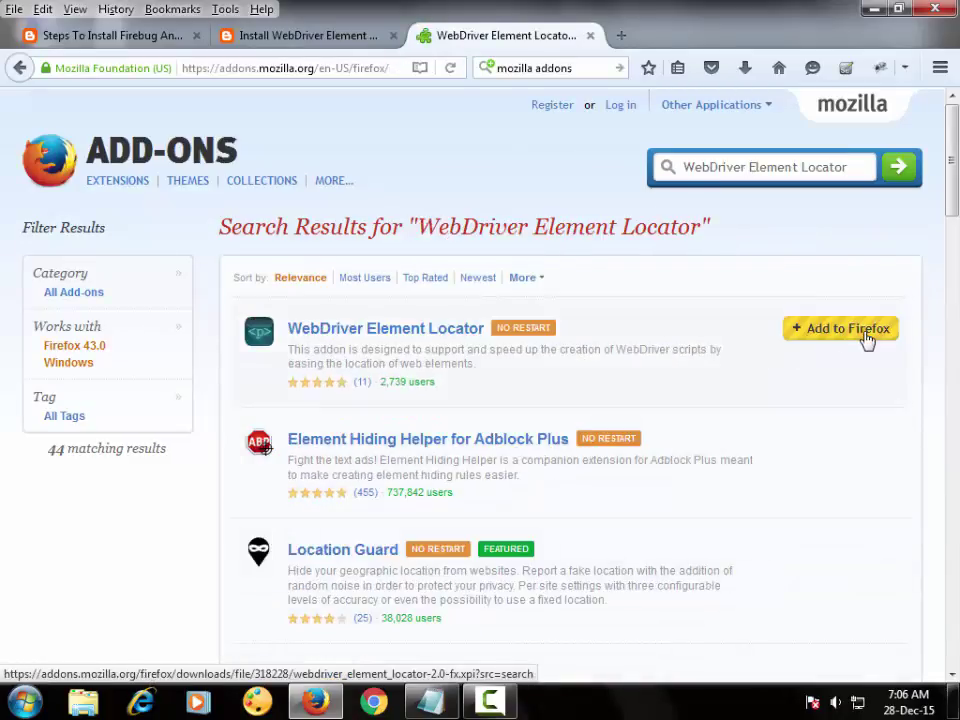
{"action": "left_click", "coordinate": [866, 338]}
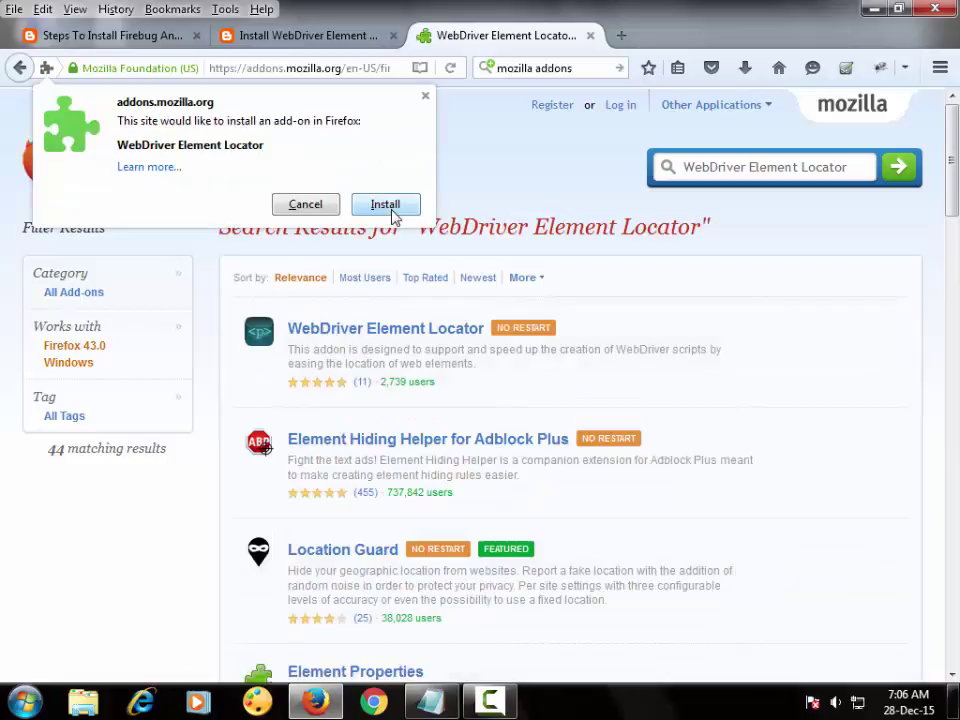
{"action": "left_click", "coordinate": [388, 206]}
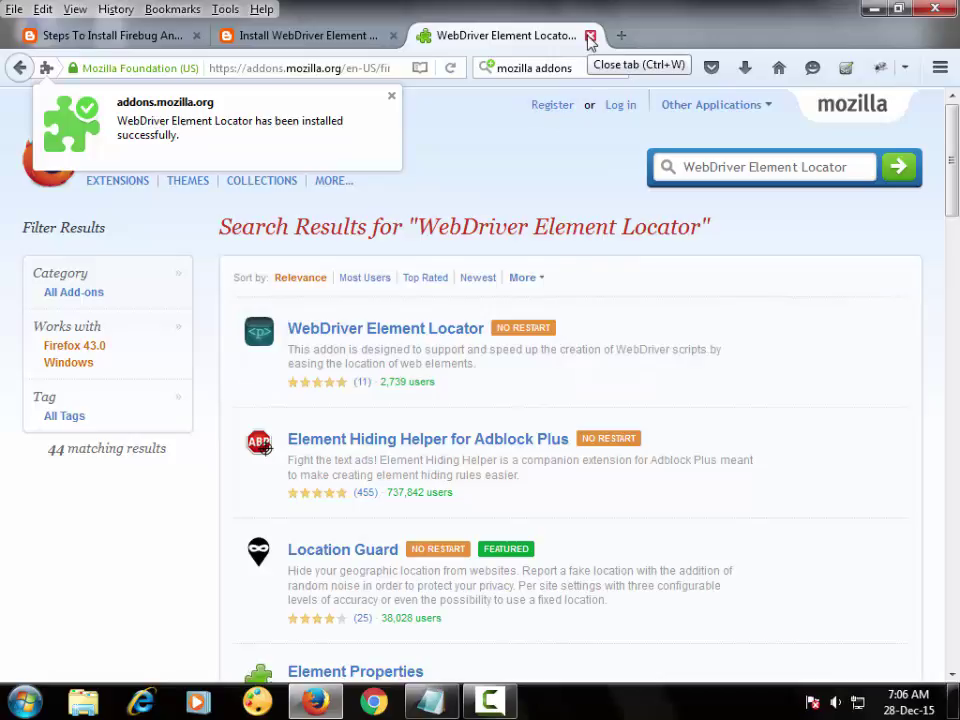
{"action": "left_click", "coordinate": [590, 37]}
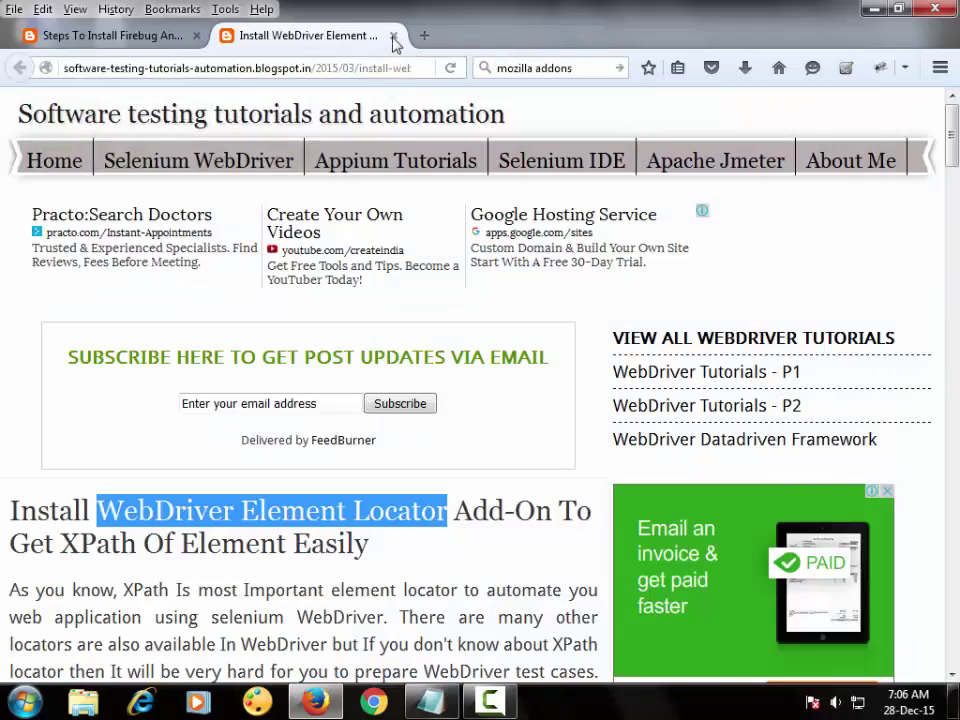
Close the blog tab, reopen Firefox on Google, and check Firebug's FirePath view before closing it
{"action": "left_click", "coordinate": [395, 38]}
{"action": "left_click", "coordinate": [874, 9]}
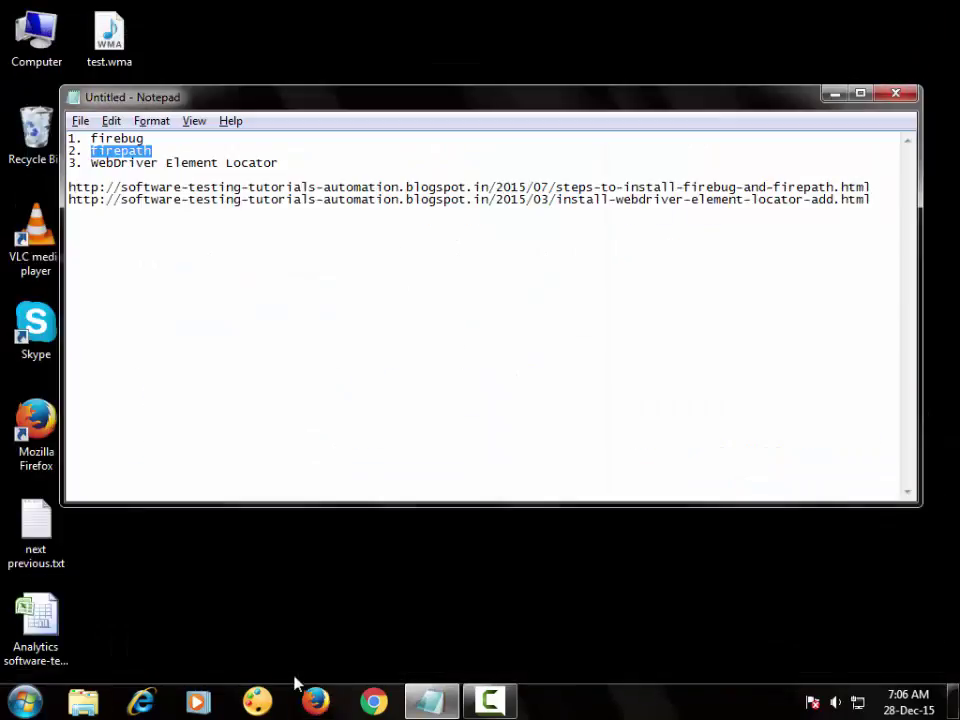
{"action": "left_click", "coordinate": [315, 702]}
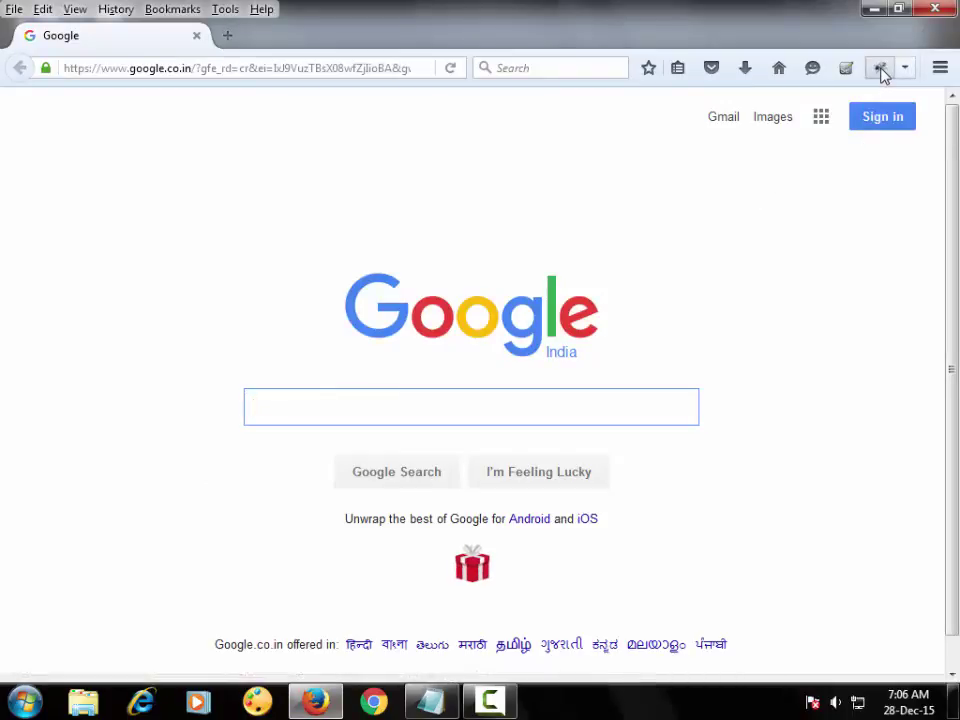
{"action": "left_click", "coordinate": [881, 75]}
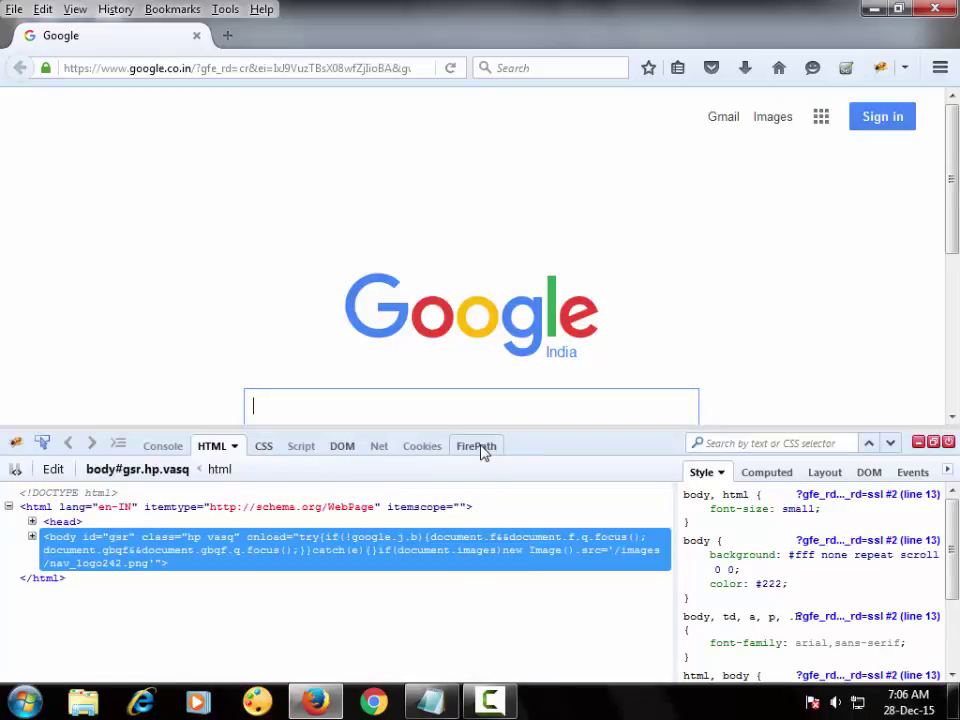
{"action": "left_click", "coordinate": [477, 447]}
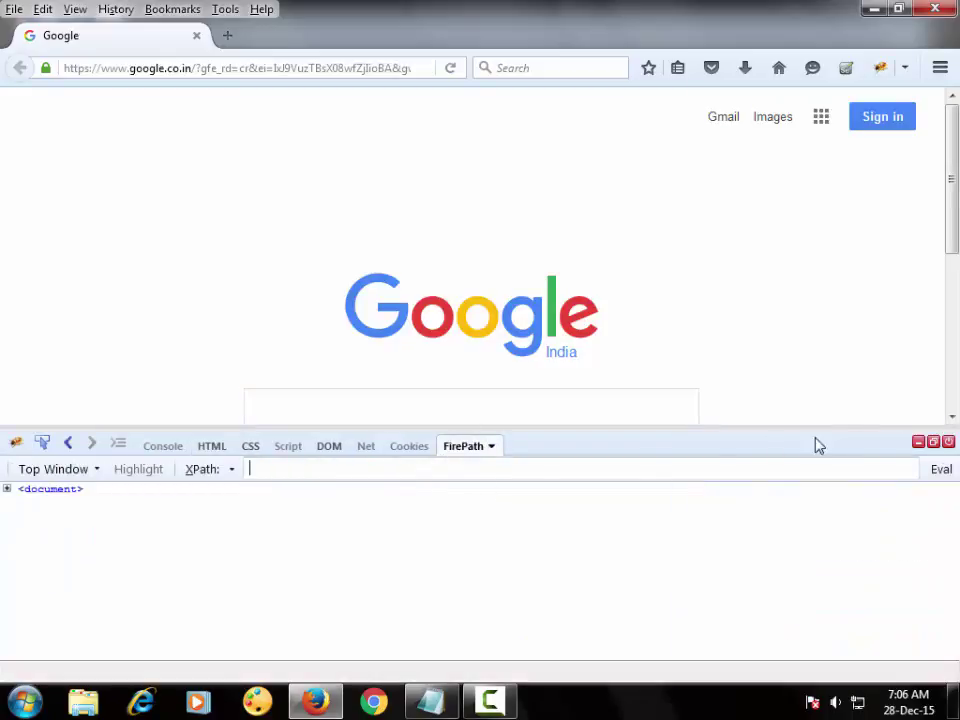
{"action": "left_click", "coordinate": [949, 442]}
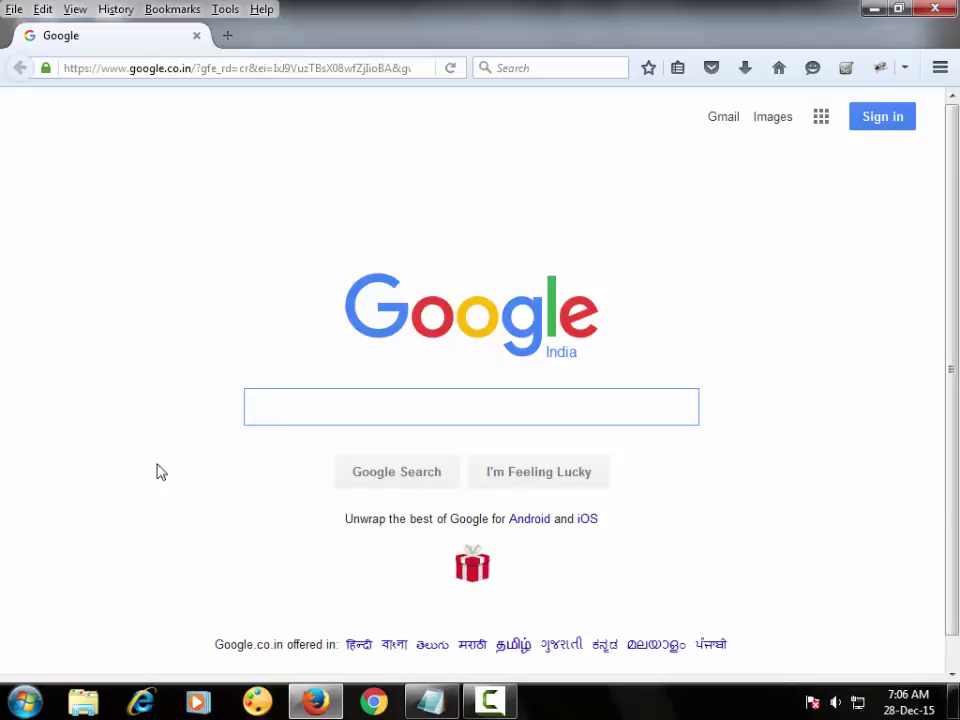
{"action": "right_click", "coordinate": [261, 408]}
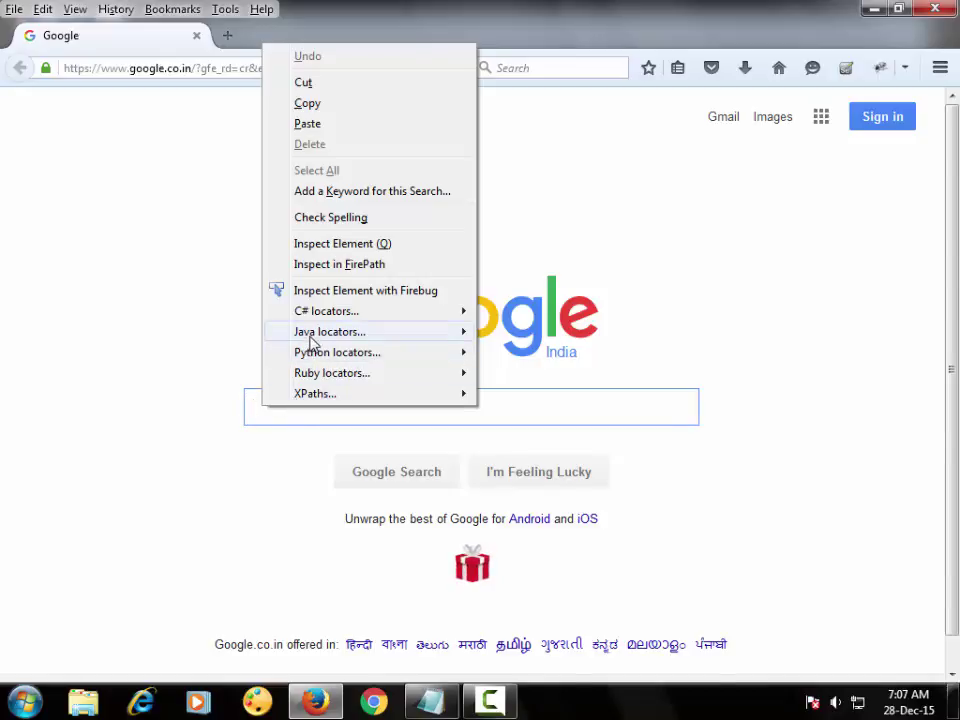
{"action": "mouse_move", "coordinate": [313, 338]}
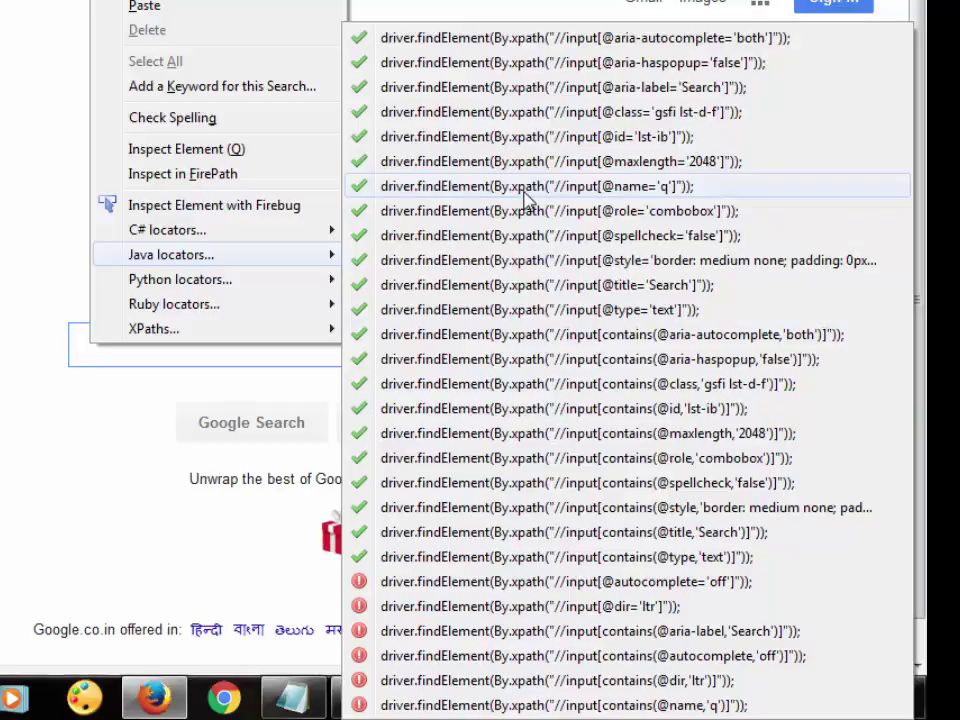
{"action": "mouse_move", "coordinate": [258, 333]}
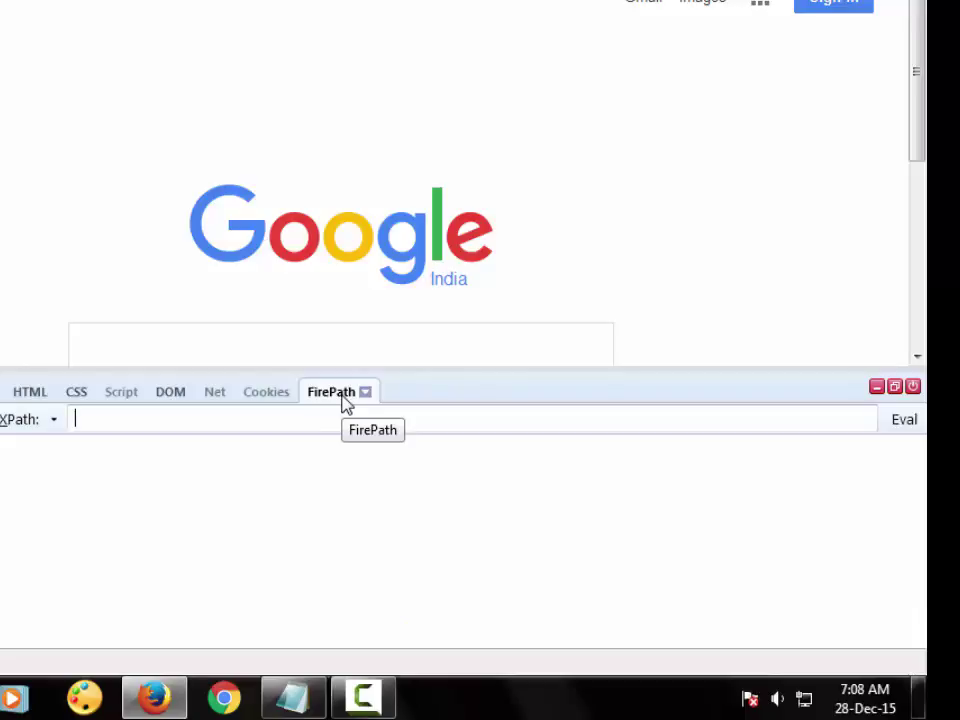
Close Firebug's FirePath panel, leaving just the Google India homepage
{"action": "left_click", "coordinate": [912, 388]}
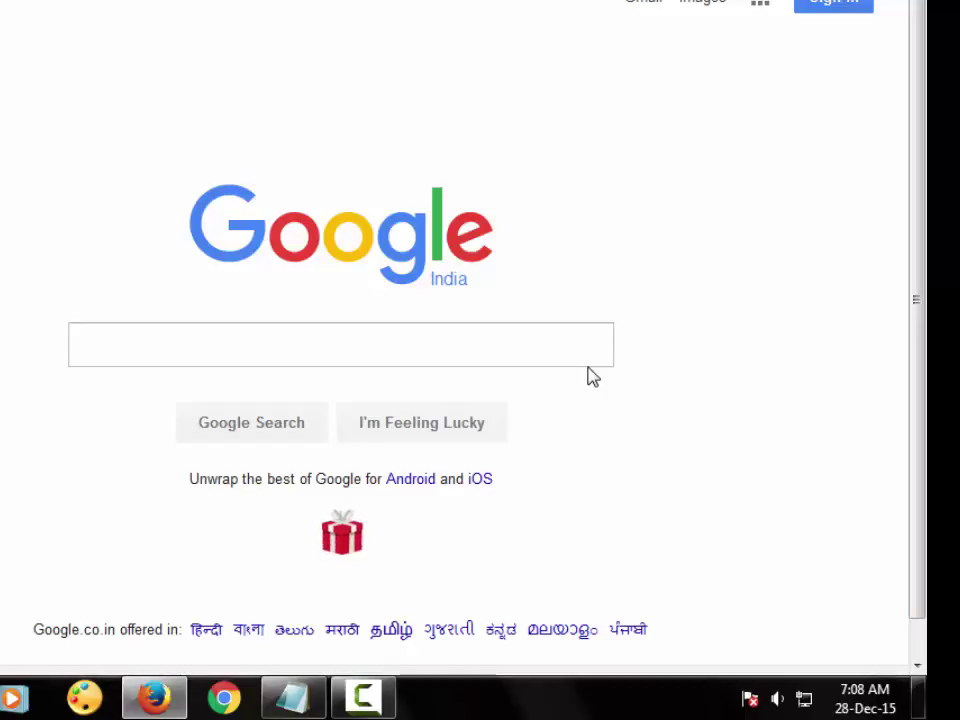
{"action": "left_click", "coordinate": [370, 698]}
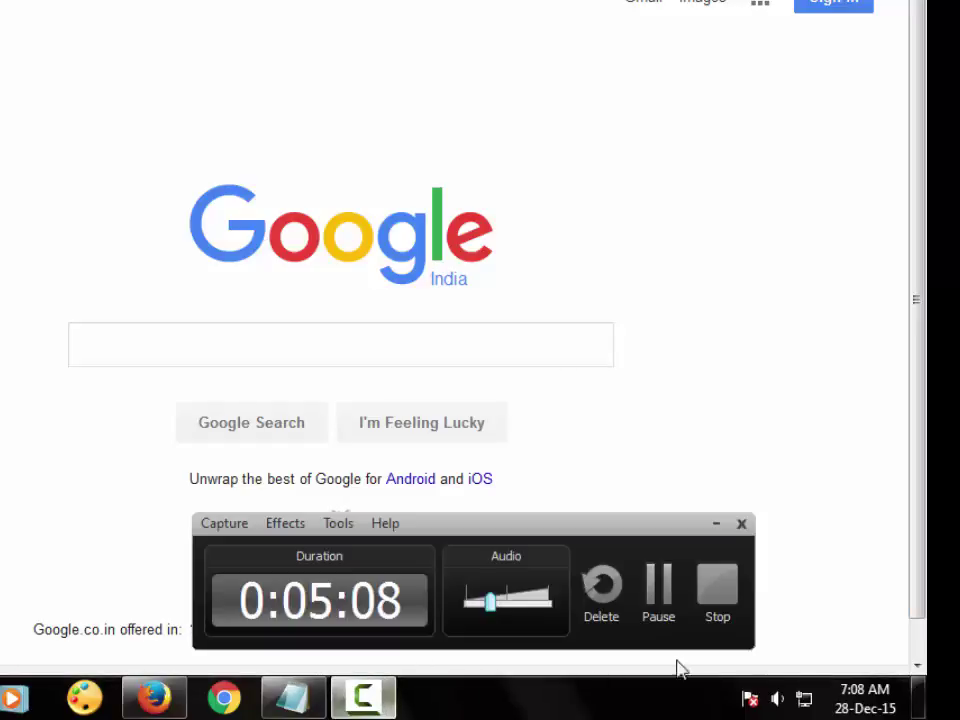